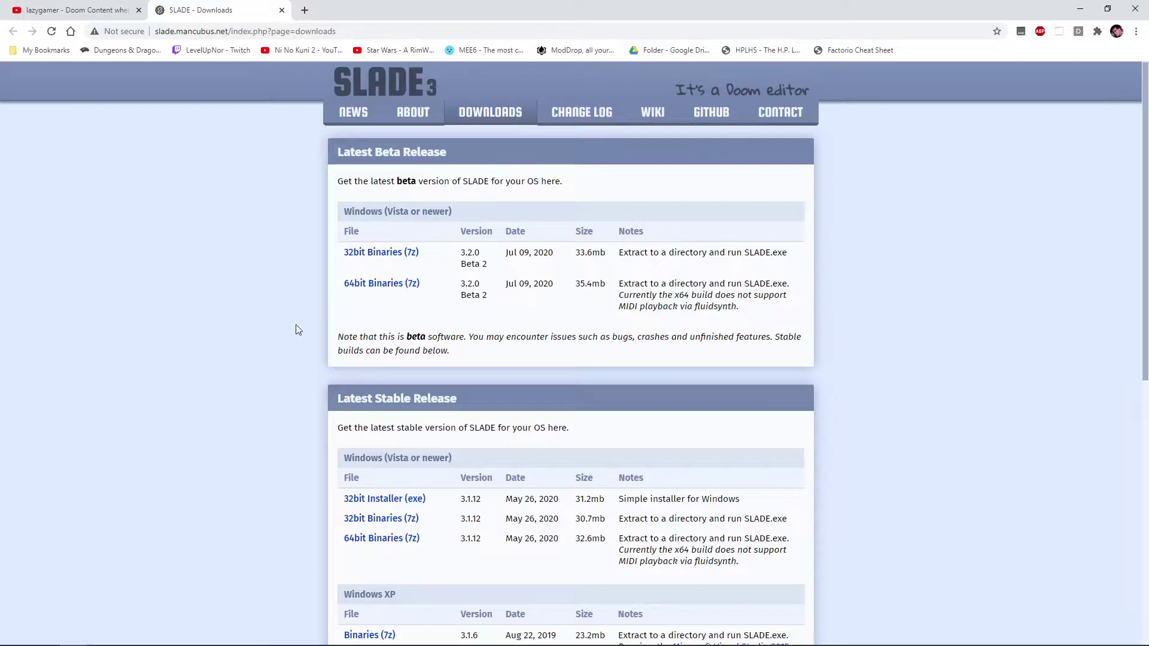
# - Download the stable 3.1.12 64bit Windows binaries (slade_3.1.12_x64.7z) into D:\Spill\Doom folder\Builder & Loader
pyautogui.scroll(-2, 296, 326)
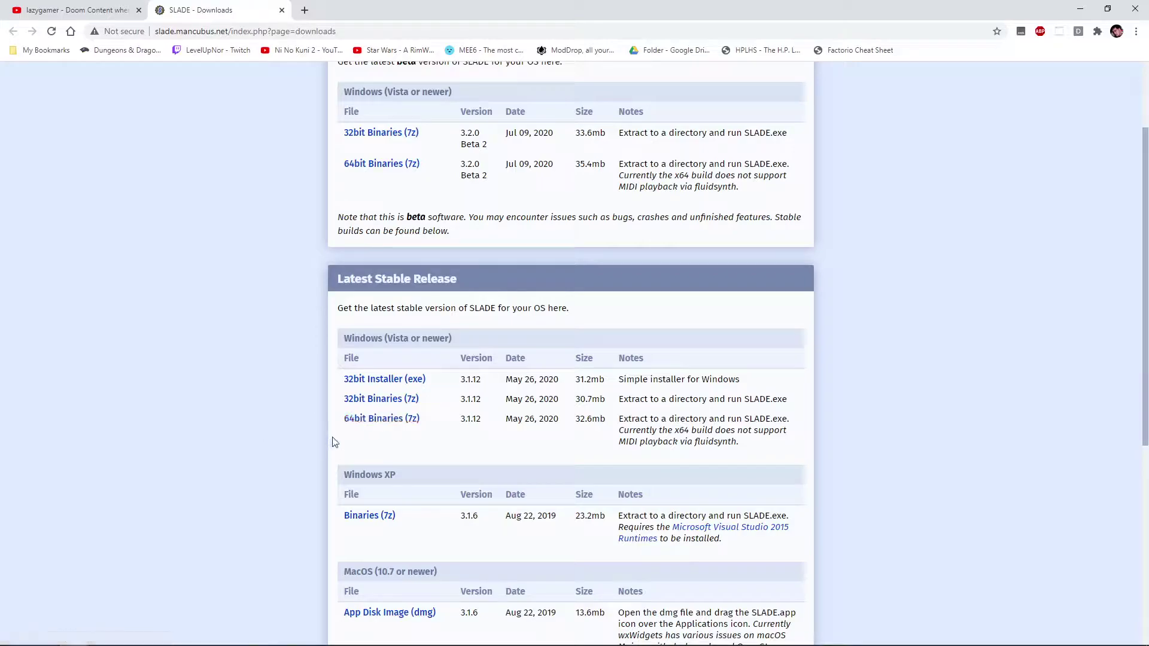
pyautogui.click(381, 420)
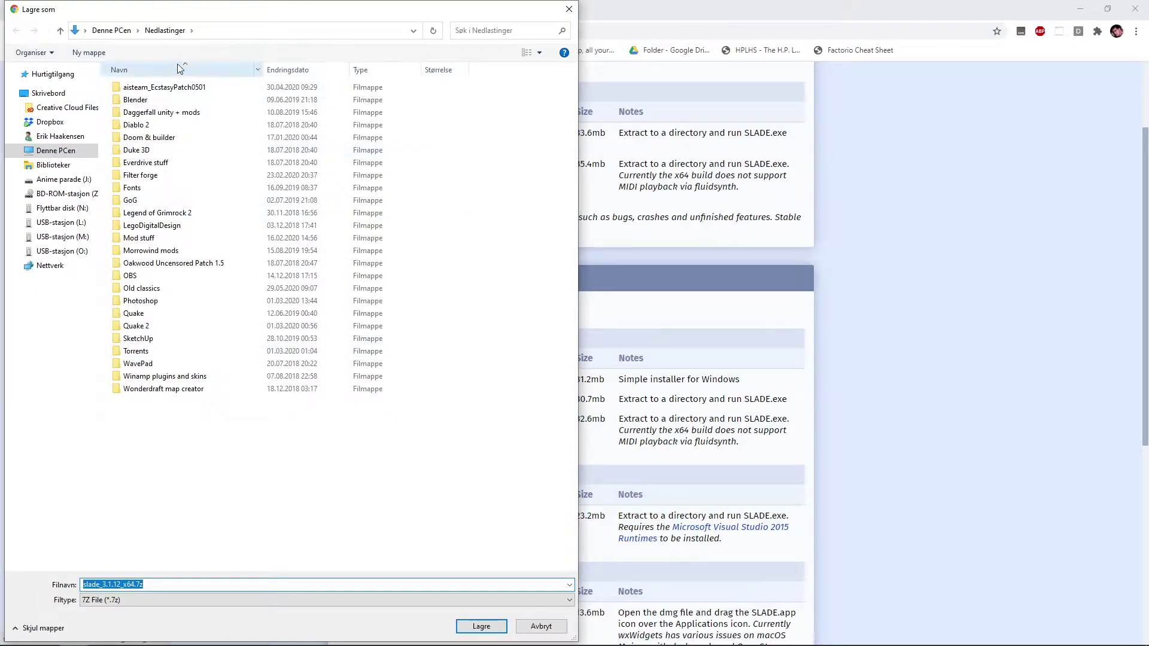
pyautogui.click(213, 30)
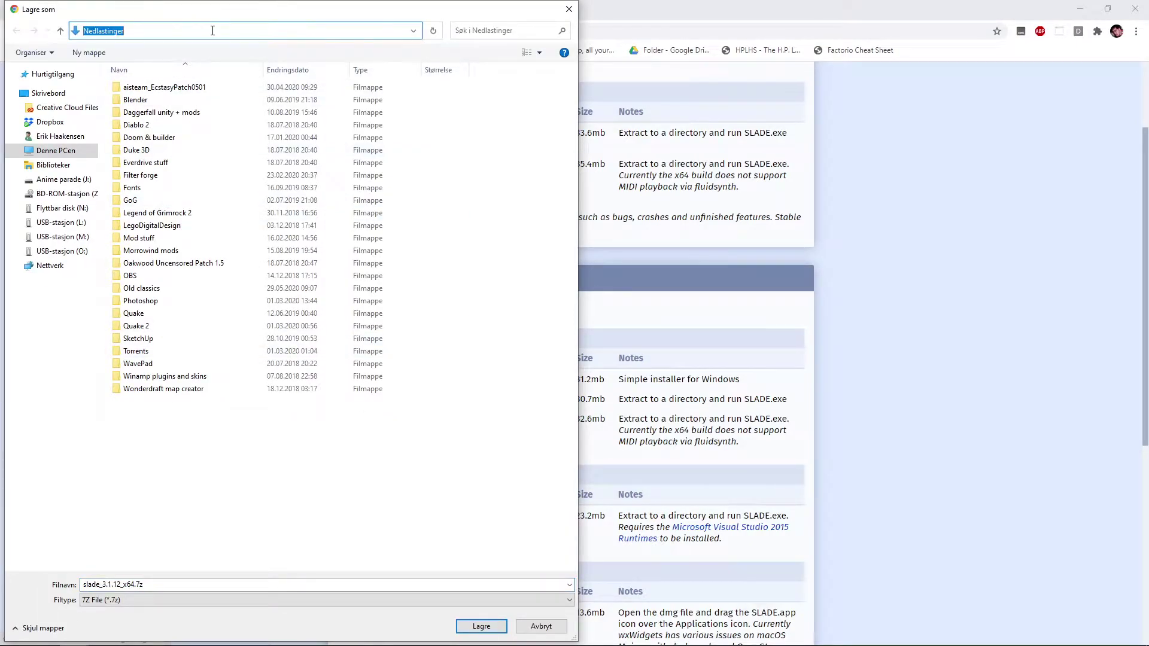
pyautogui.write('D:\\Spill\\Doom folder')
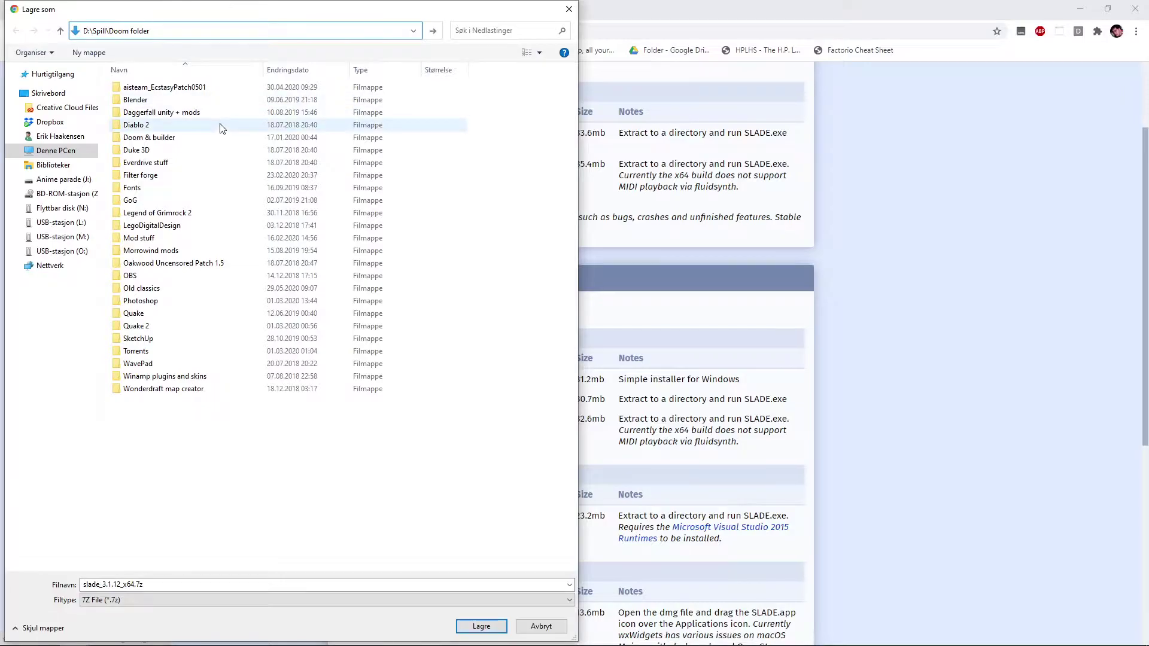
pyautogui.press('Return')
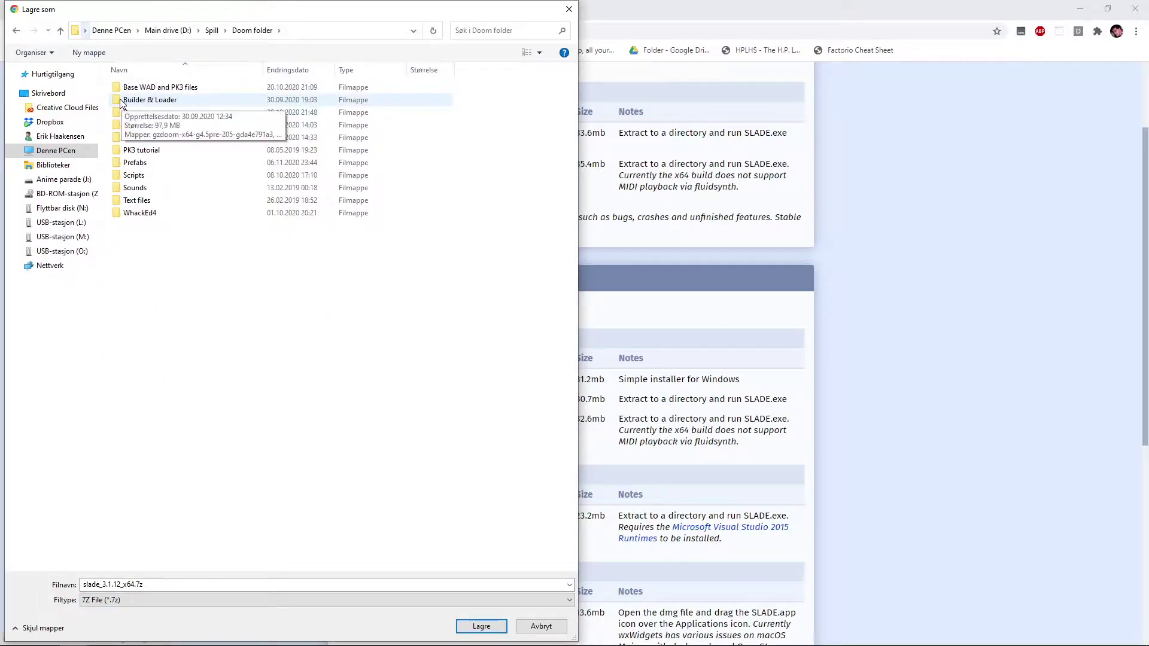
pyautogui.doubleClick(123, 101)
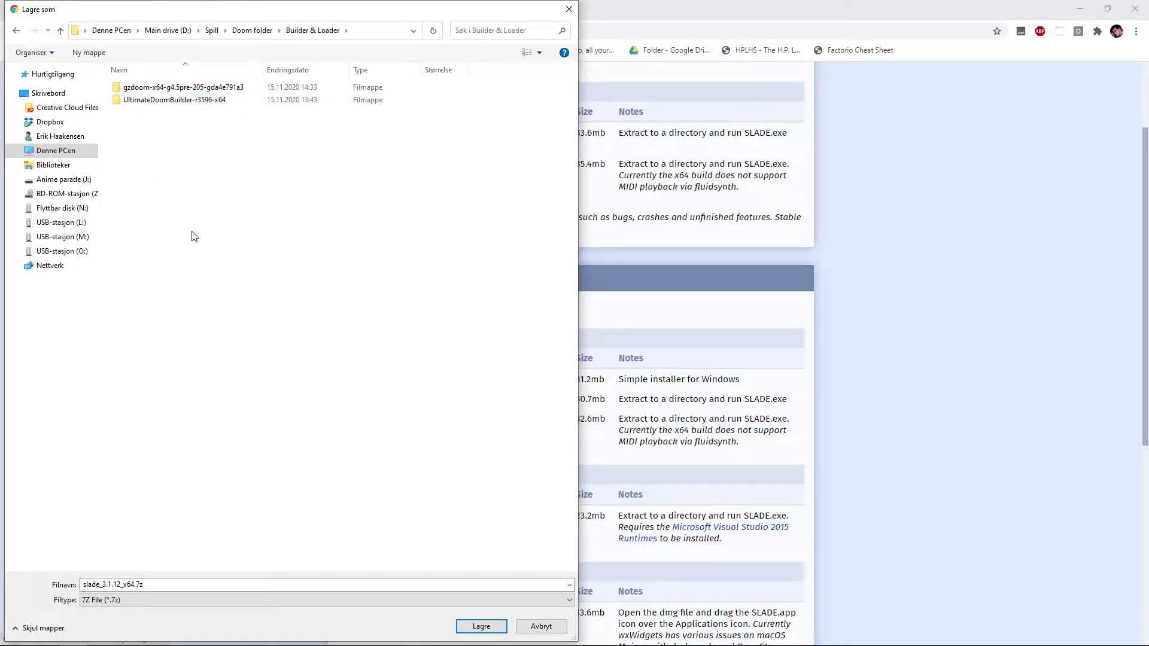
pyautogui.click(482, 627)
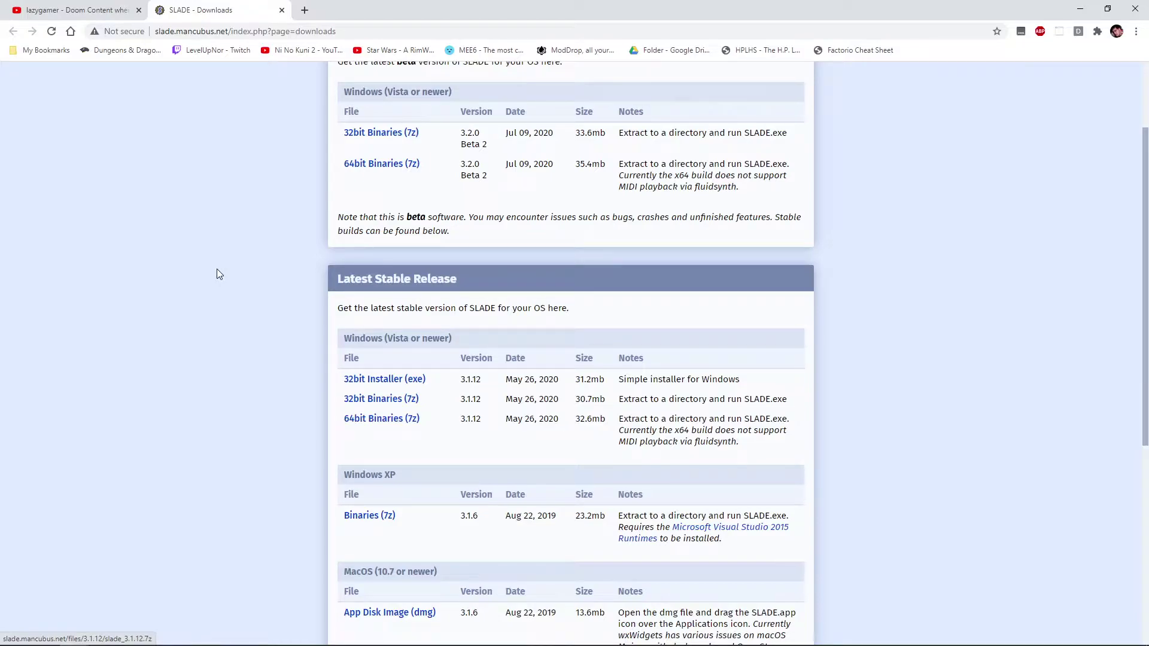
# - In the Builder & Loader folder, extract slade_3.1.12_x64.7z with 7-Zip into its own slade_3.1.12_x64 subfolder
pyautogui.hotkey('alt', 'Tab')
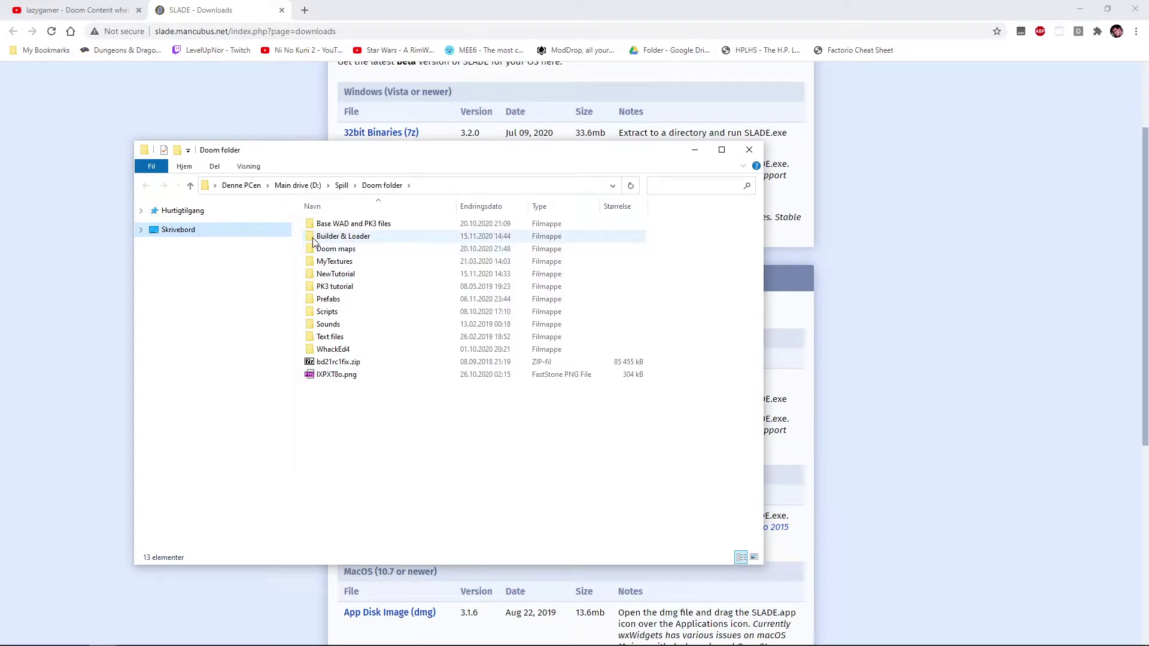
pyautogui.doubleClick(343, 237)
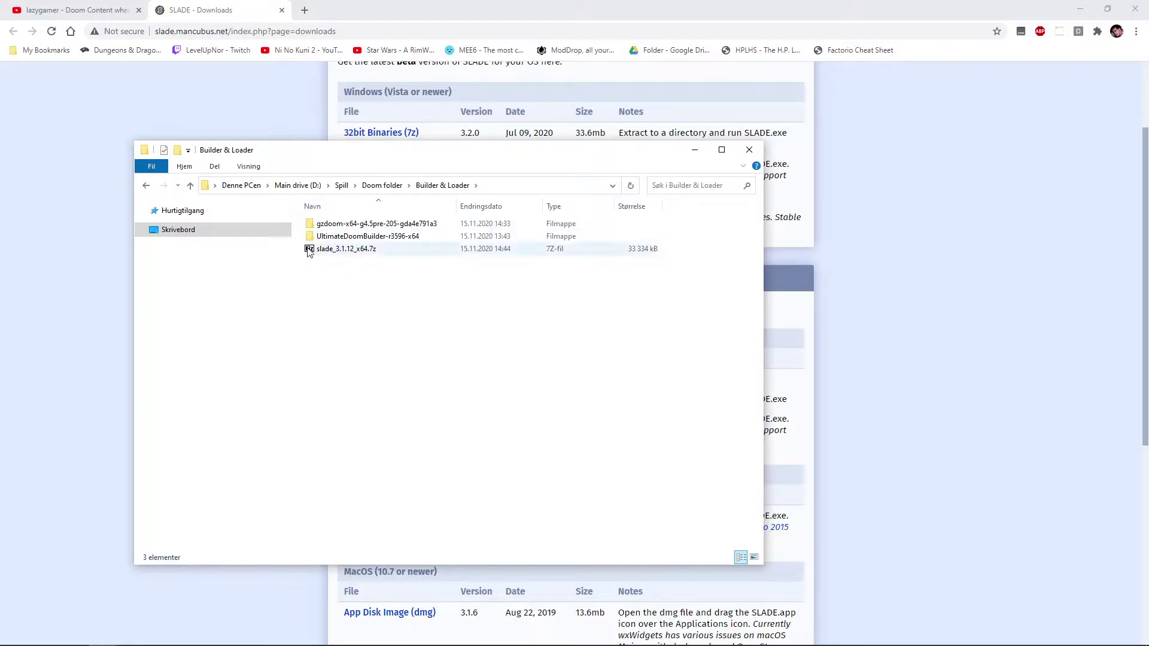
pyautogui.rightClick(309, 250)
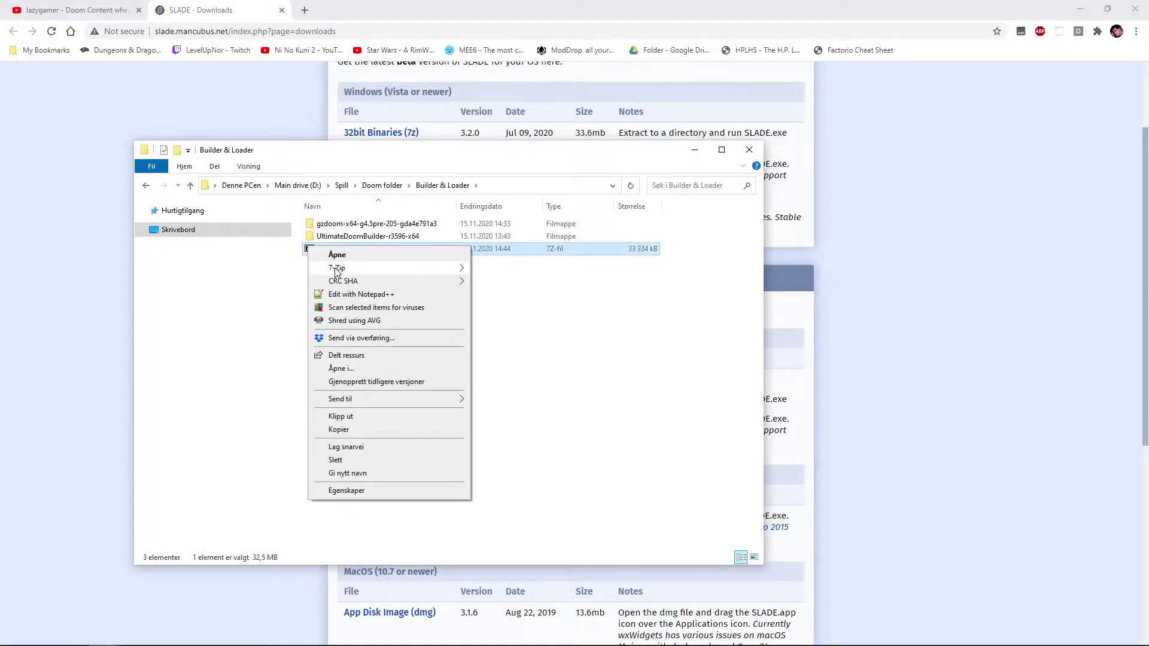
pyautogui.moveTo(336, 270)
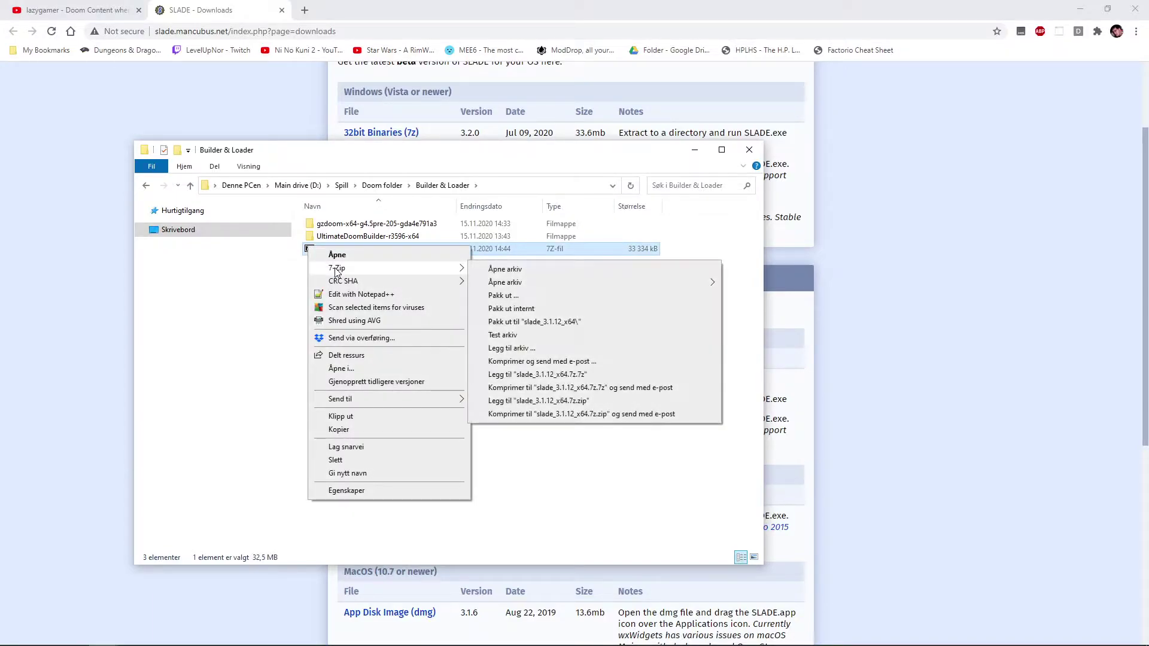
pyautogui.click(522, 323)
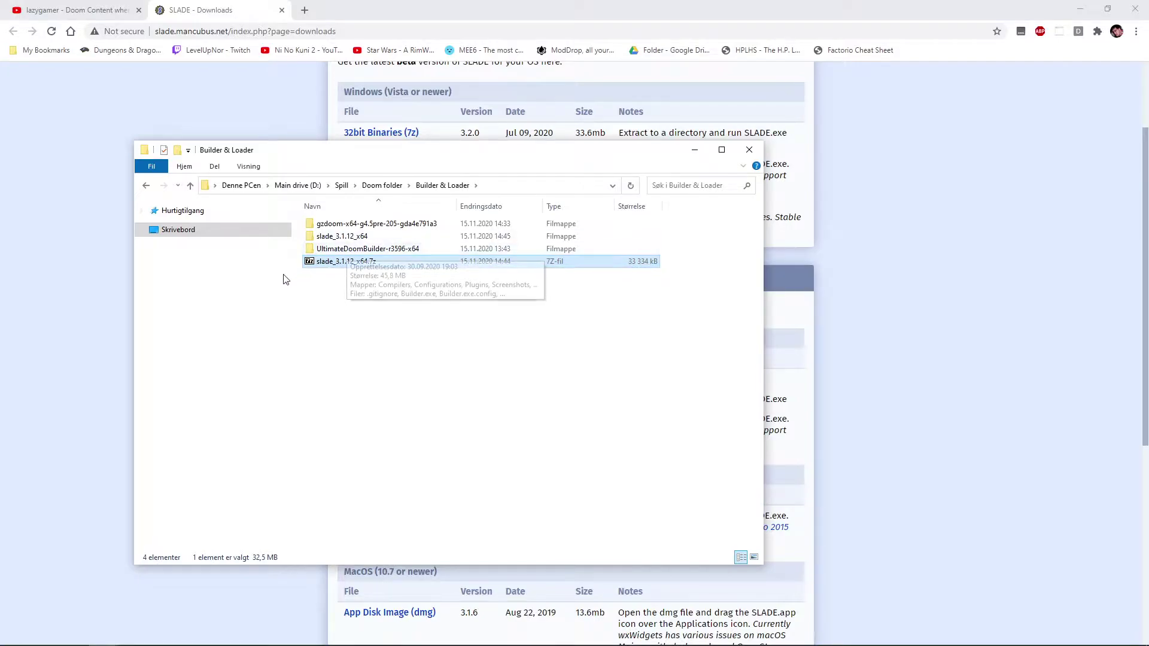
# - Permanently delete the slade_3.1.12_x64.7z archive from the Builder & Loader folder
pyautogui.click(300, 276)
pyautogui.click(309, 265)
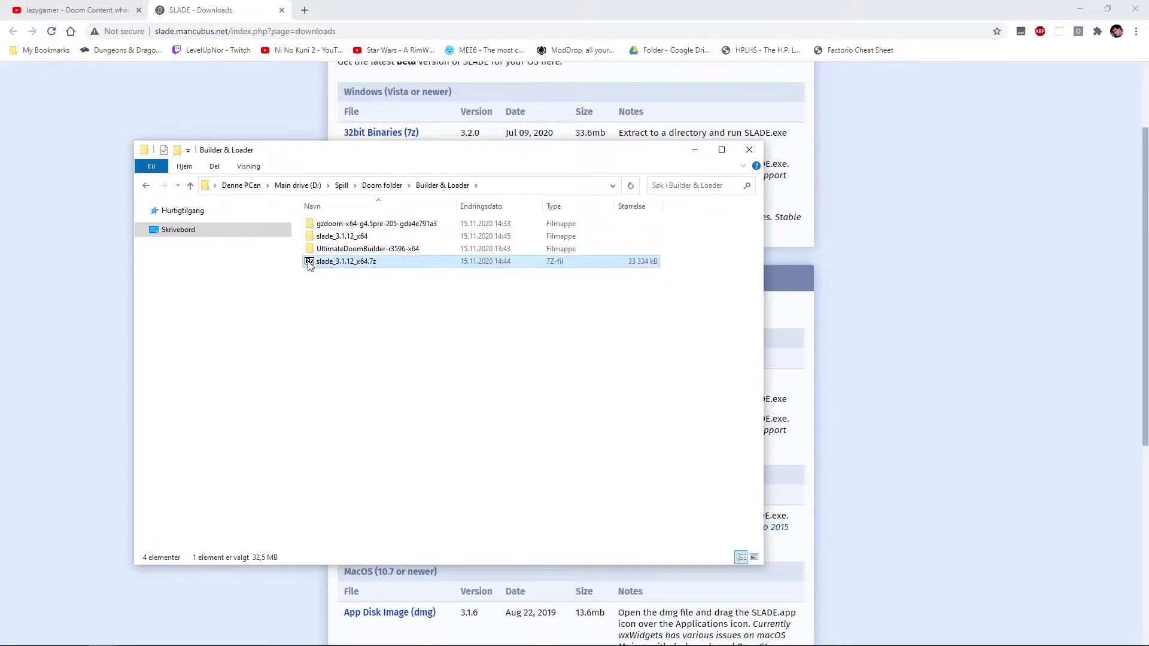
pyautogui.hotkey('shift', 'Delete')
pyautogui.press('Return')
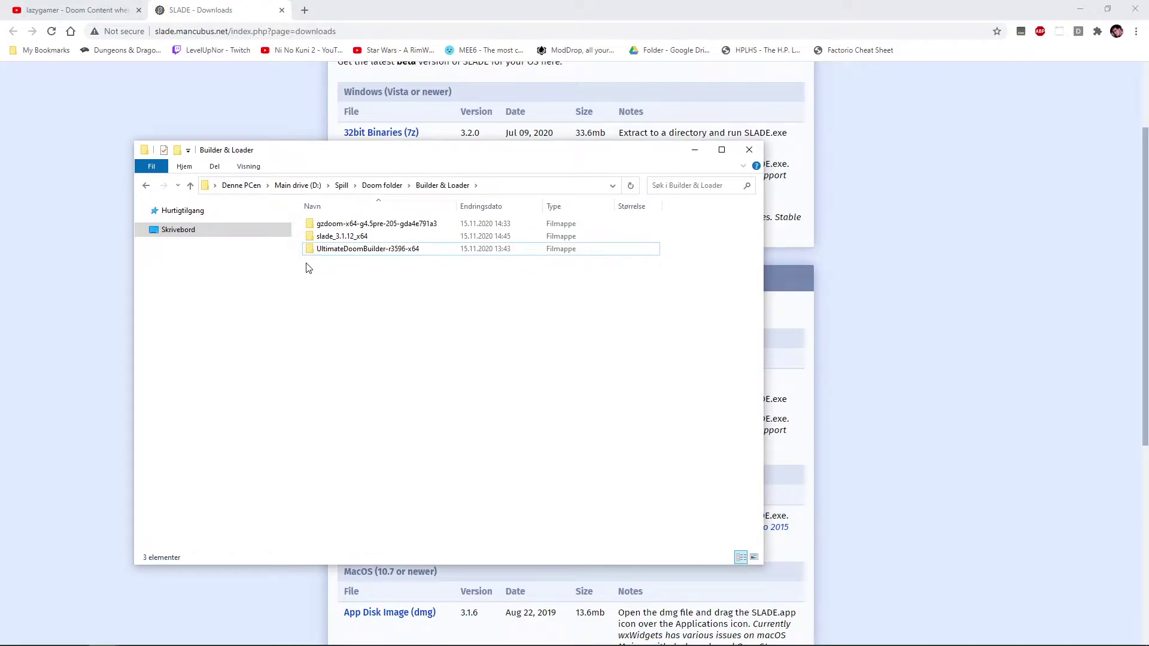
# - Look through the contents of the UltimateDoomBuilder-r3596-x64 folder and return to Builder & Loader
pyautogui.click(312, 250)
pyautogui.doubleClick(313, 249)
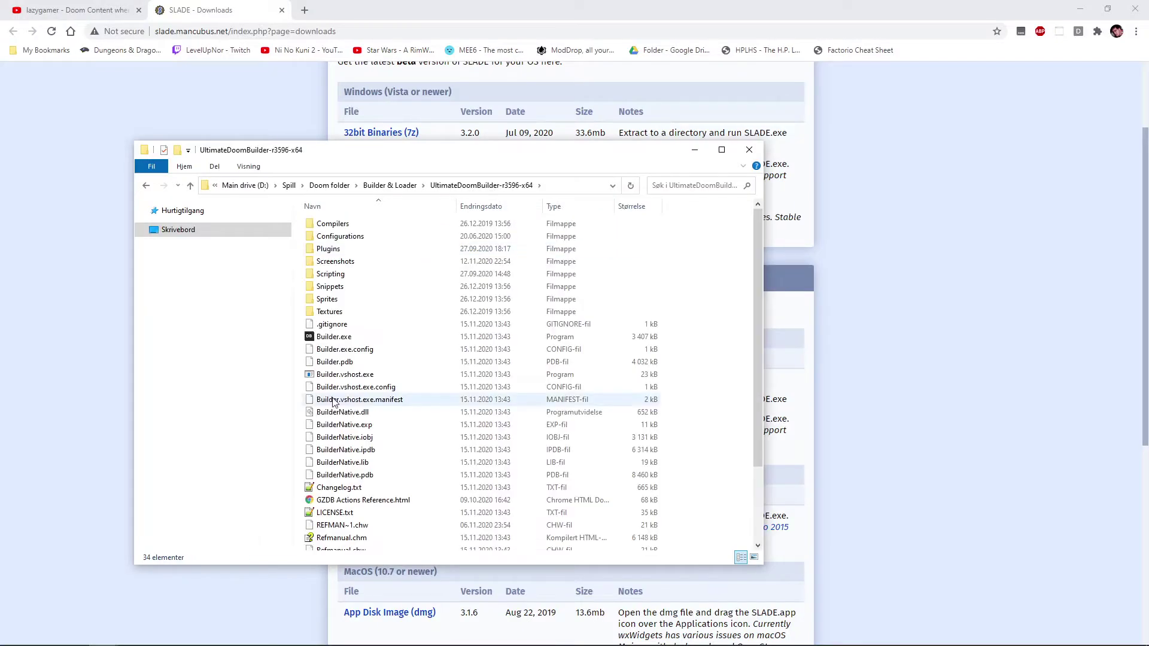
pyautogui.press('BackSpace')
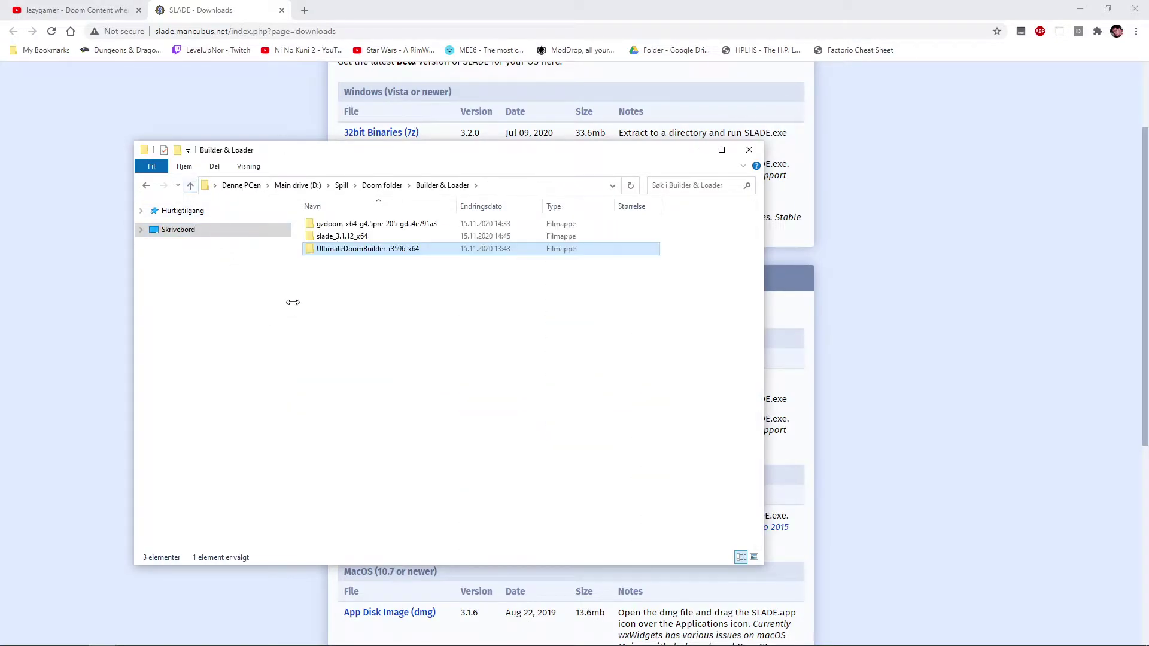
# - Launch SLADE.exe from the extracted slade_3.1.12_x64 folder
pyautogui.click(318, 238)
pyautogui.doubleClick(318, 238)
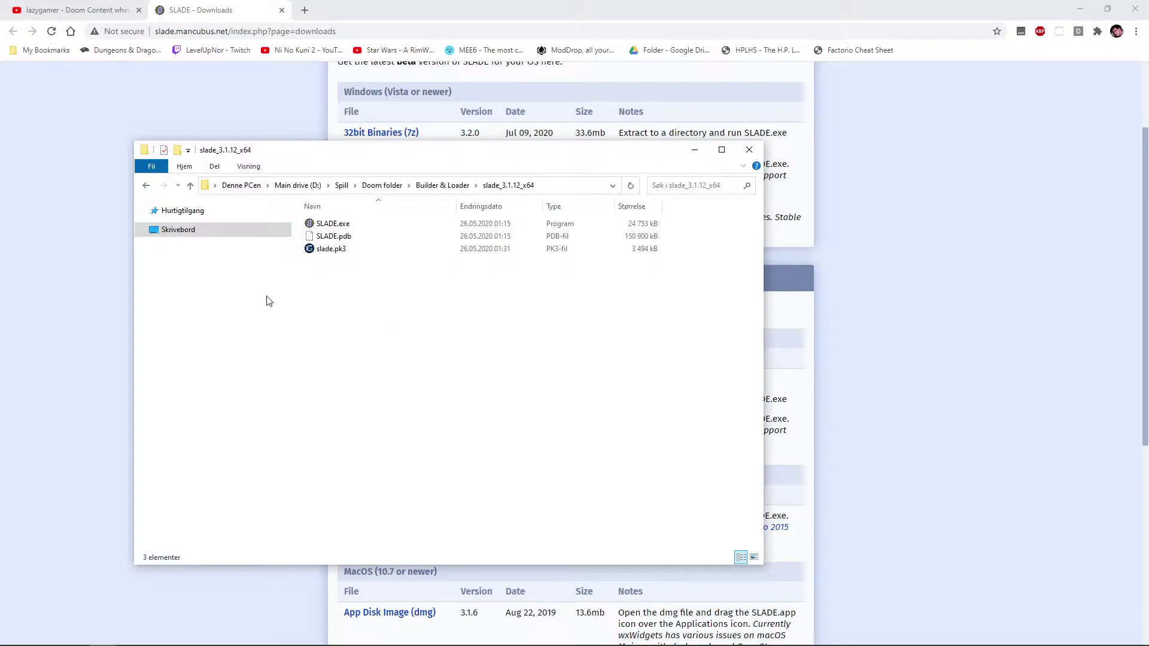
pyautogui.click(312, 227)
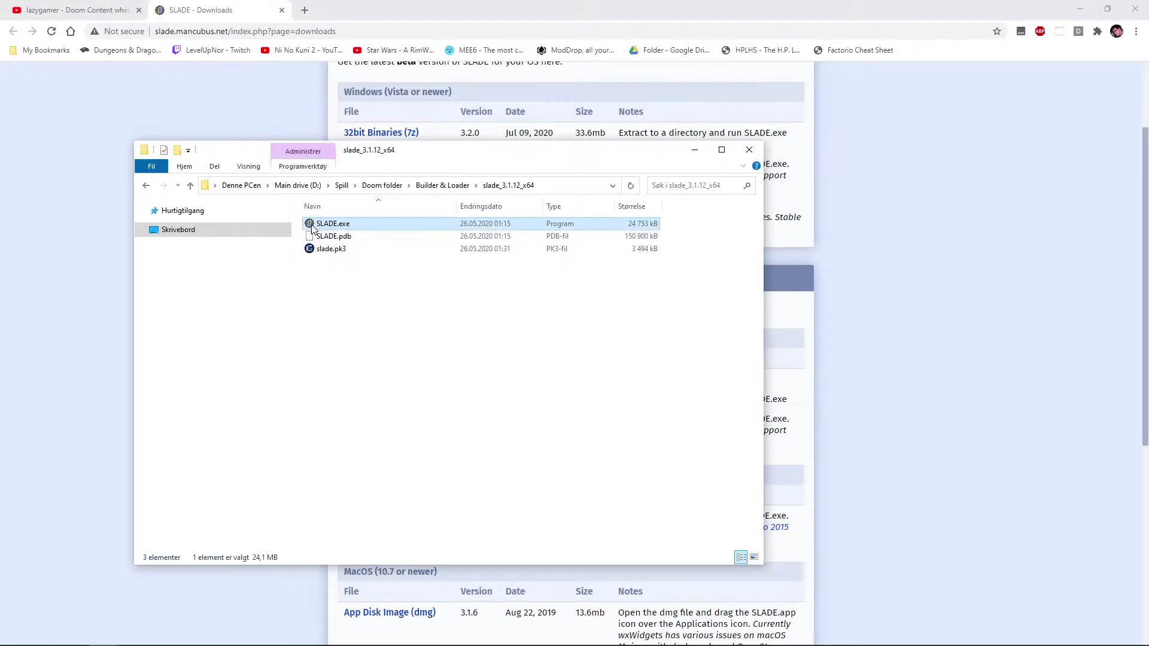
pyautogui.doubleClick(313, 227)
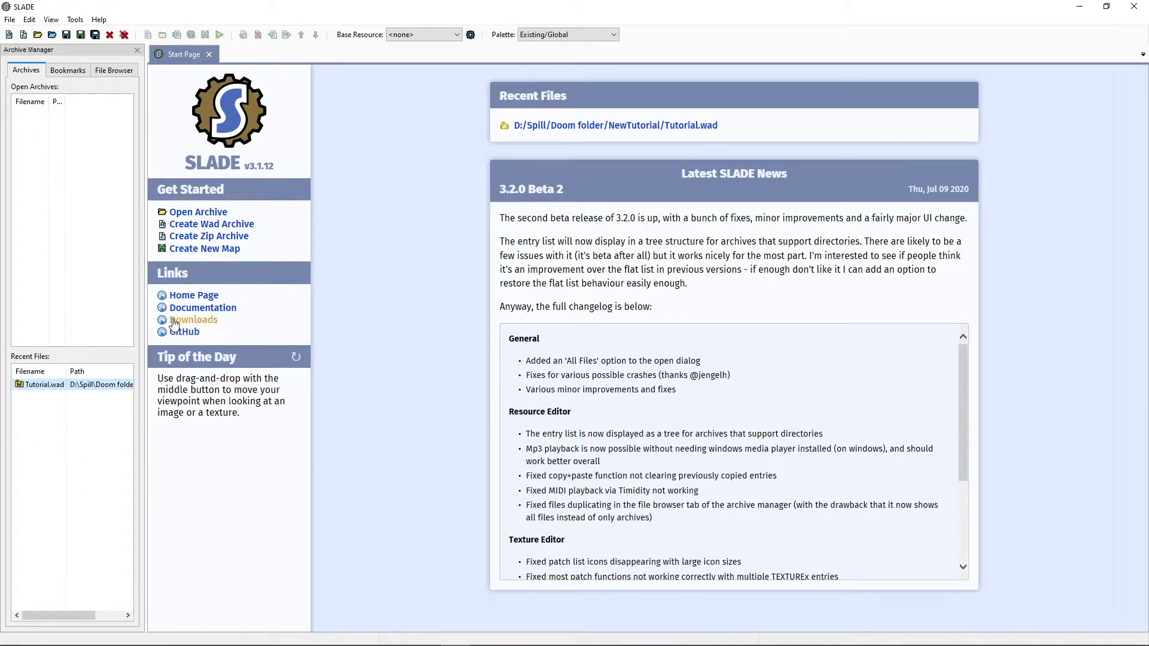
# - Pin SLADE.exe and move its taskbar icon to just before the calculator, closing the folder window
pyautogui.hotkey('alt', 'Tab')
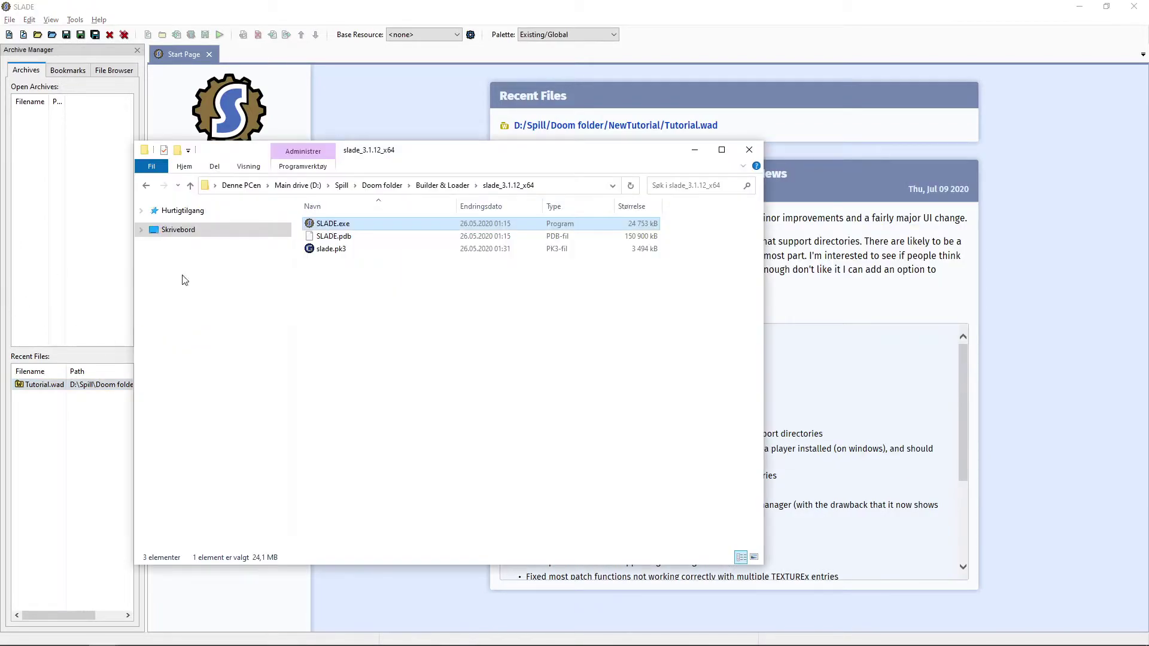
pyautogui.rightClick(314, 223)
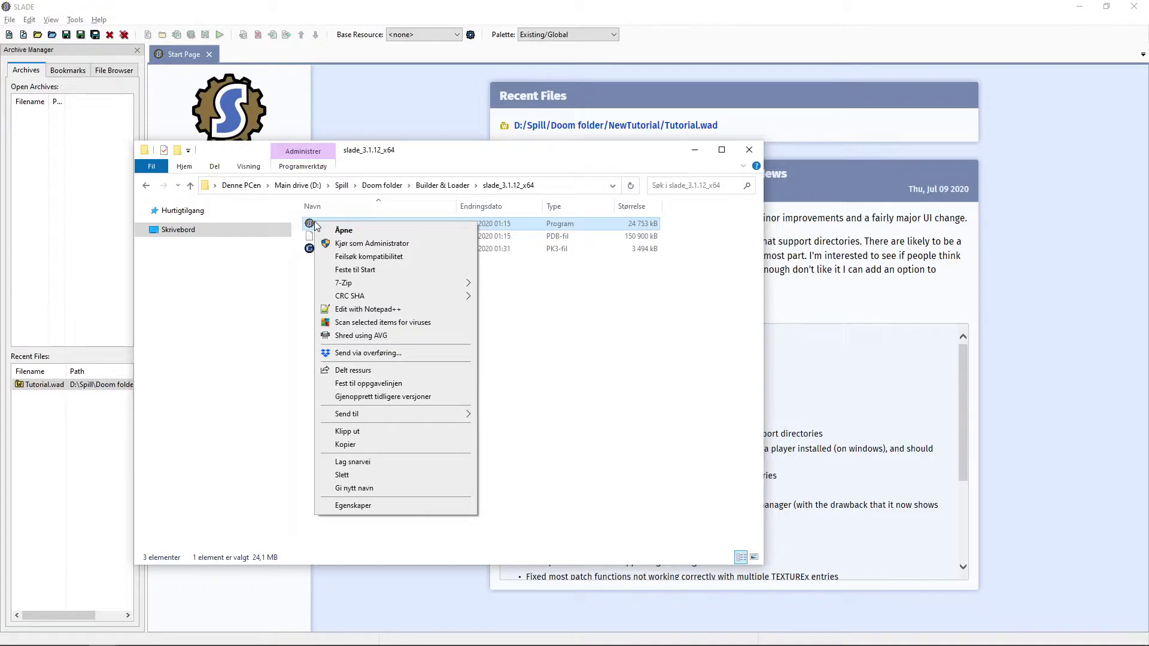
pyautogui.click(370, 271)
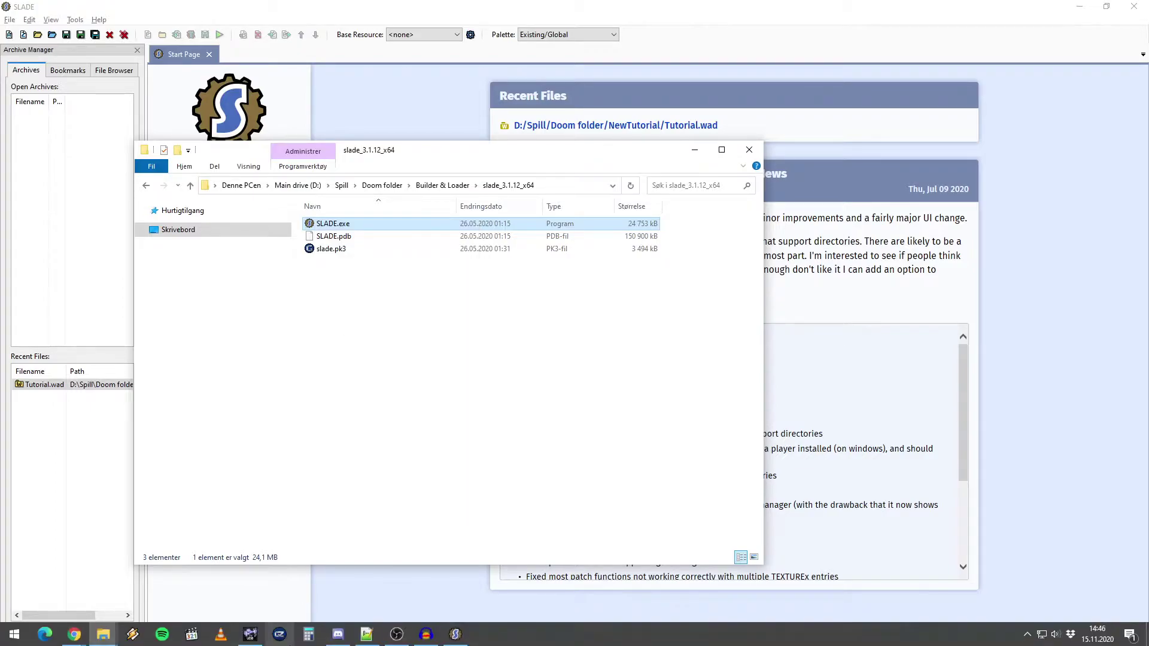
pyautogui.moveTo(454, 636)
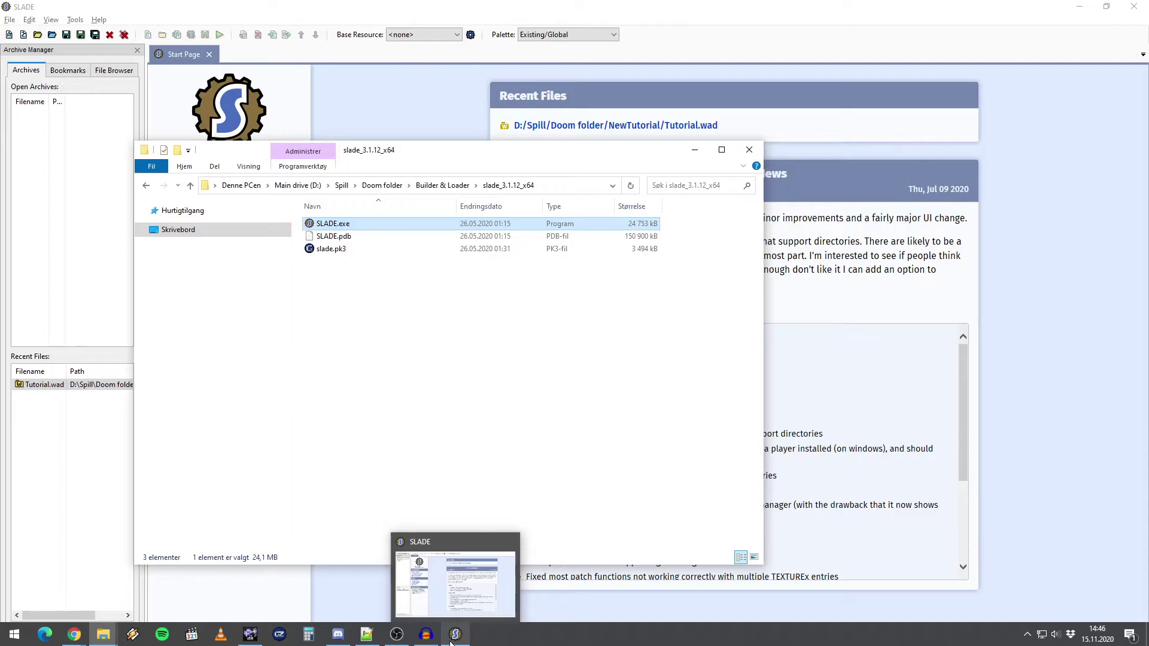
pyautogui.moveTo(451, 641); pyautogui.dragTo(289, 640)
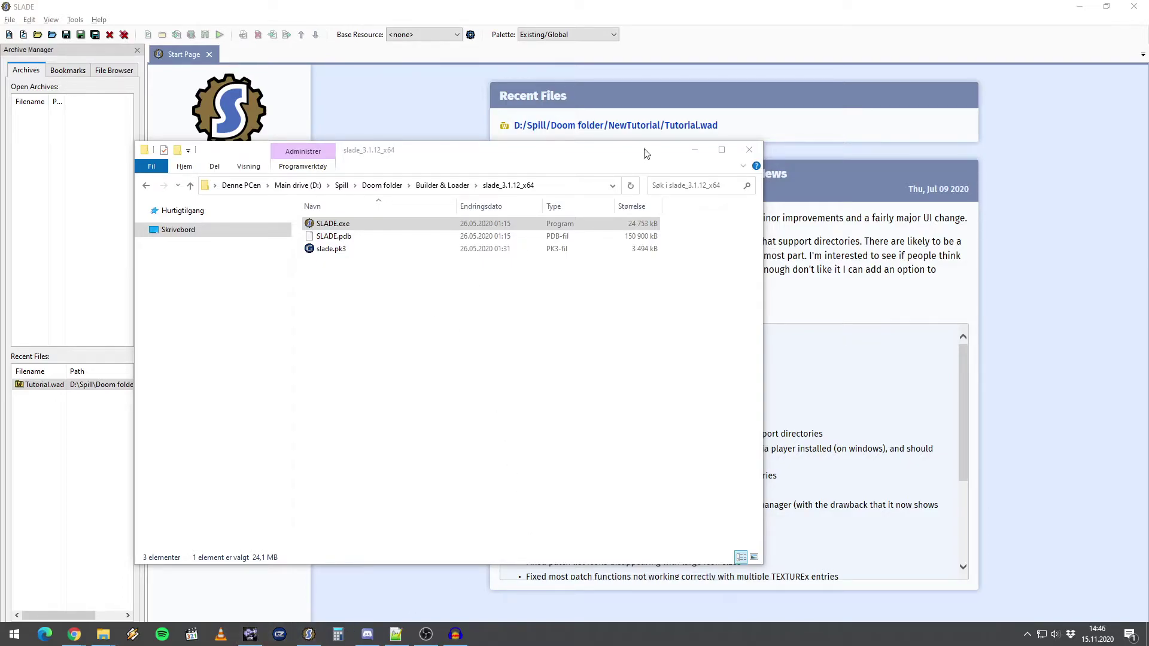
pyautogui.click(748, 150)
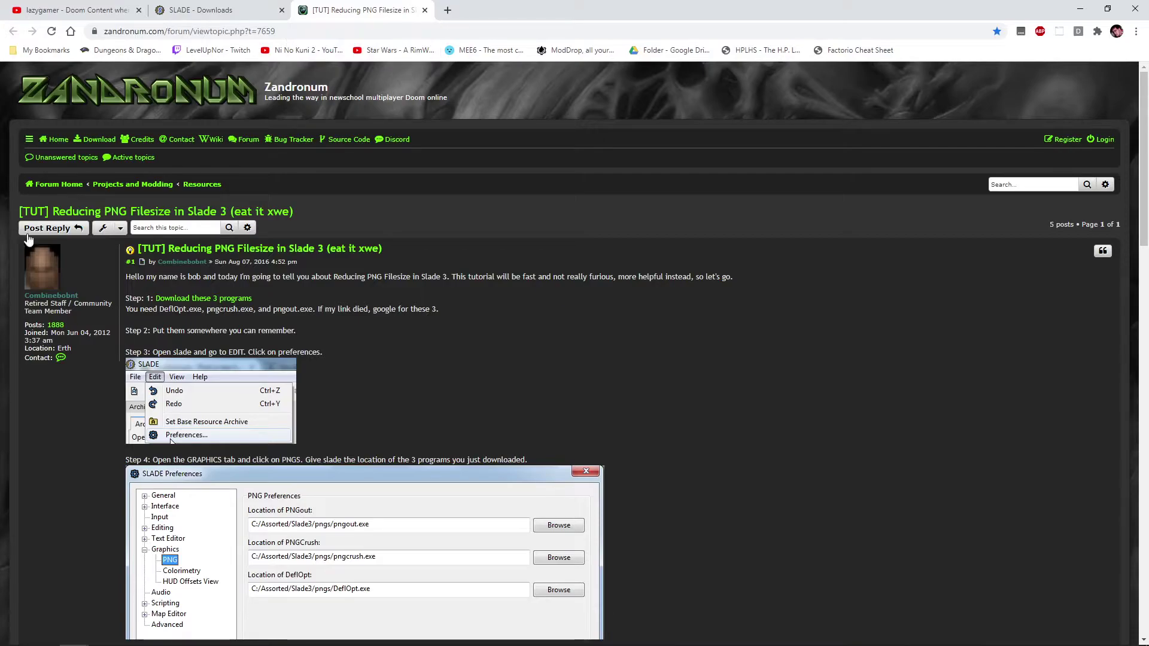
# - Download pngstuff.zip through the Zandronum tutorial's link to the three PNG programs, saving it in the slade_3.1.12_x64 folder
pyautogui.click(202, 300)
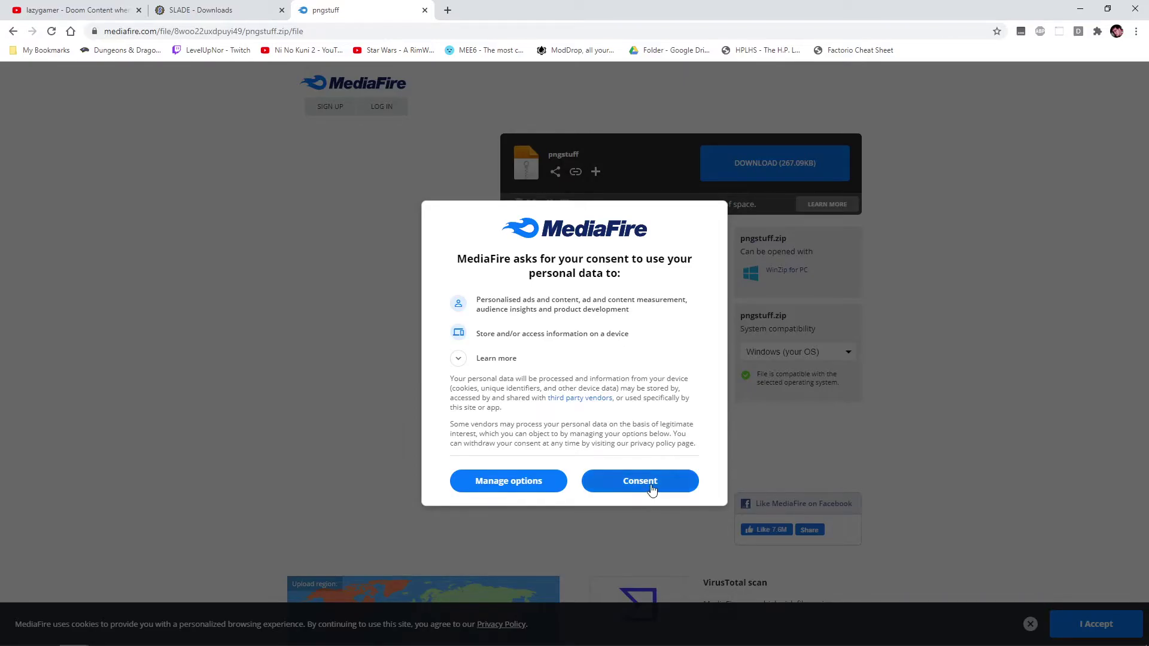
pyautogui.click(653, 486)
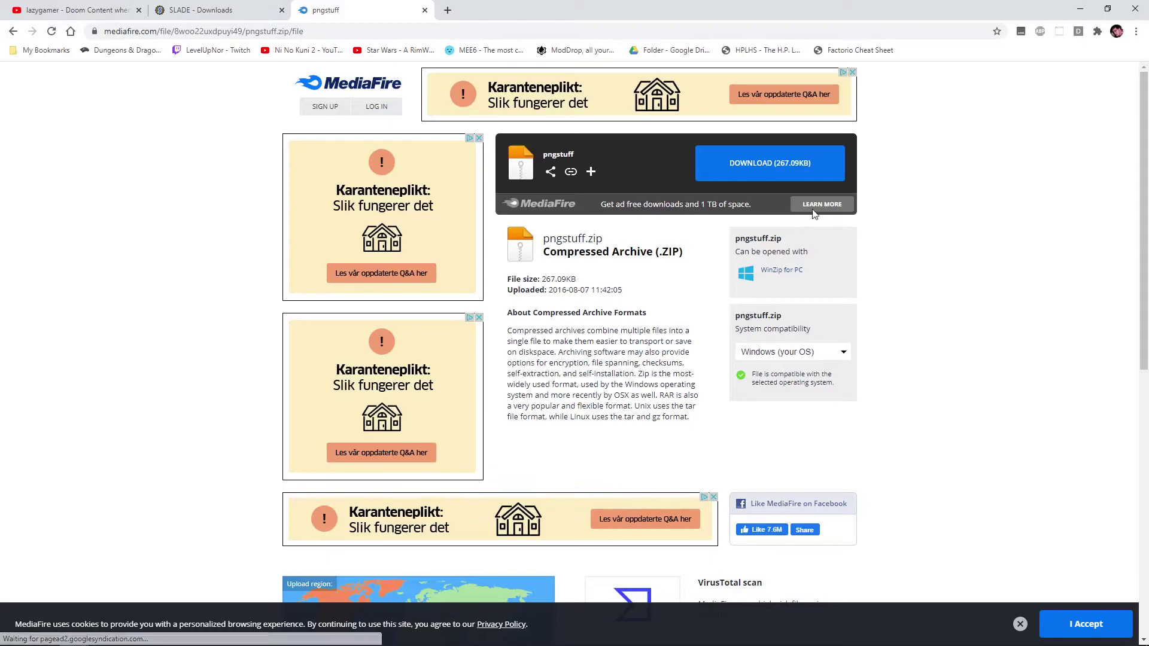
pyautogui.click(784, 164)
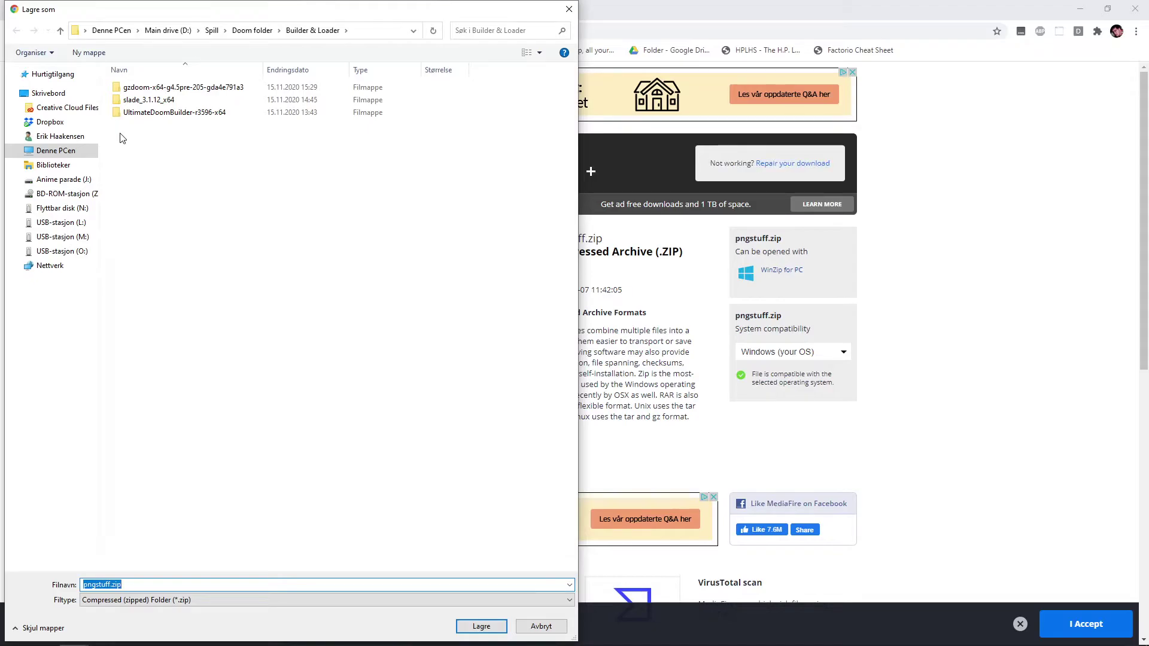
pyautogui.doubleClick(123, 101)
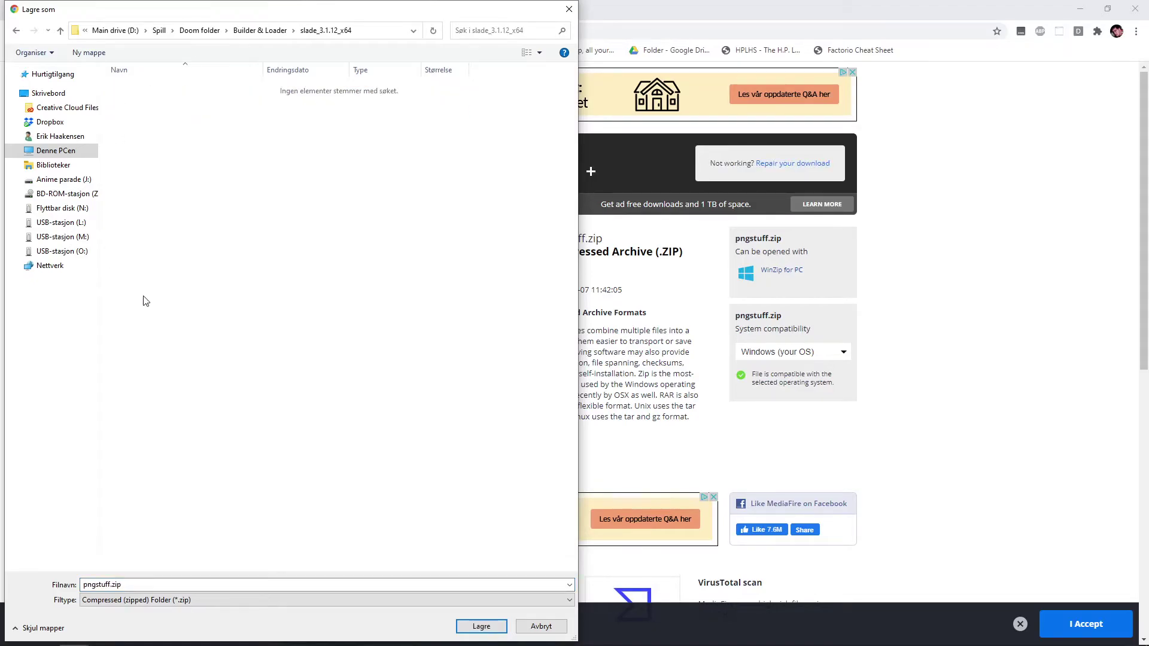
pyautogui.click(482, 627)
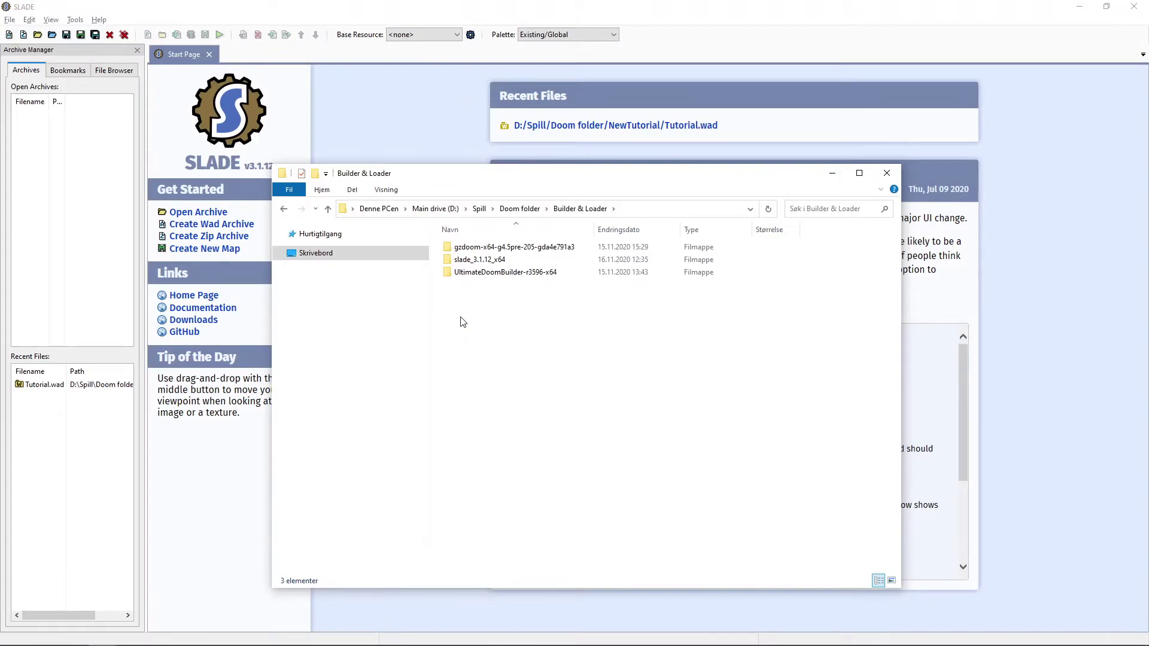
# - In the slade_3.1.12_x64 folder, extract pngstuff.zip with 7-Zip into a pngstuff subfolder
pyautogui.doubleClick(456, 261)
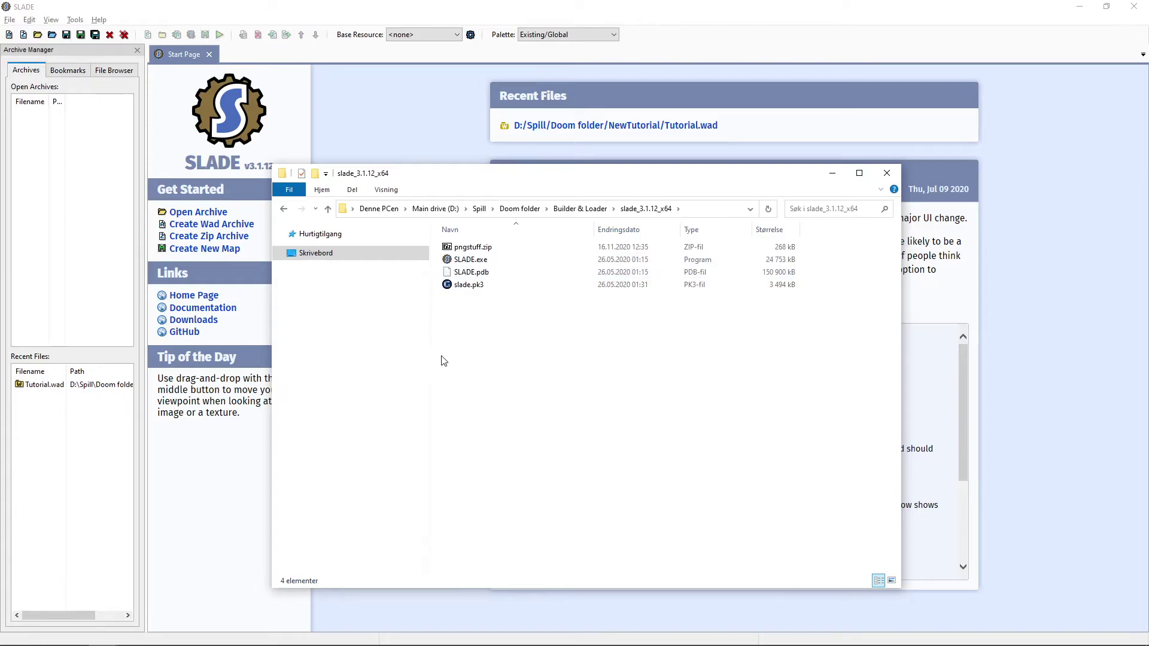
pyautogui.rightClick(451, 249)
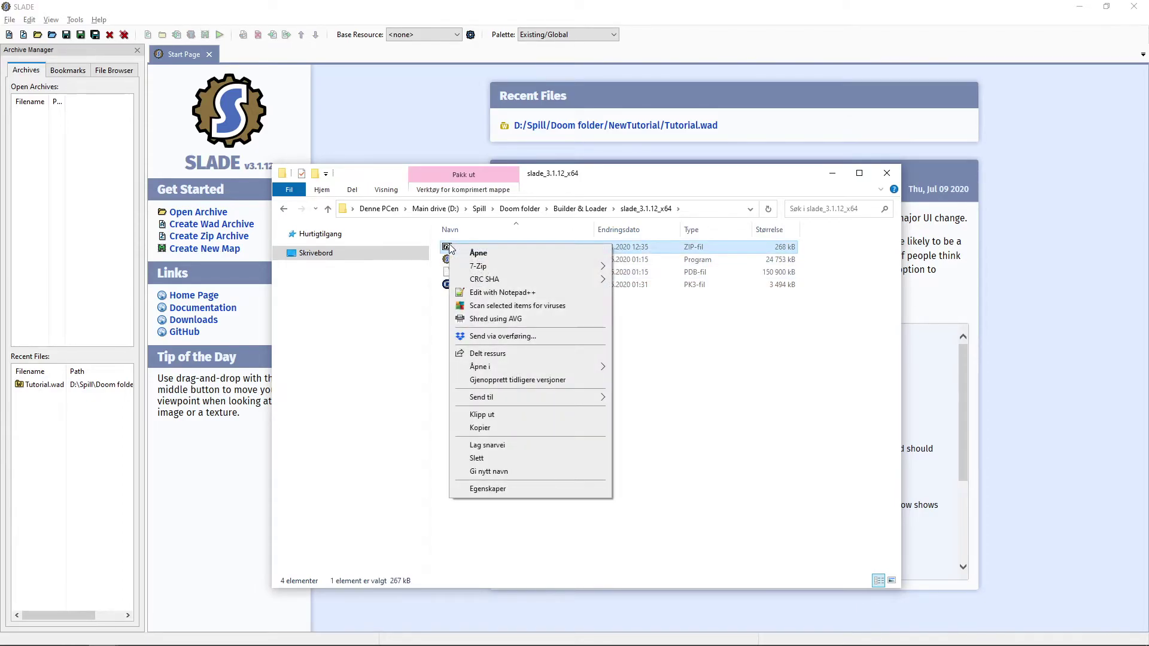
pyautogui.moveTo(500, 268)
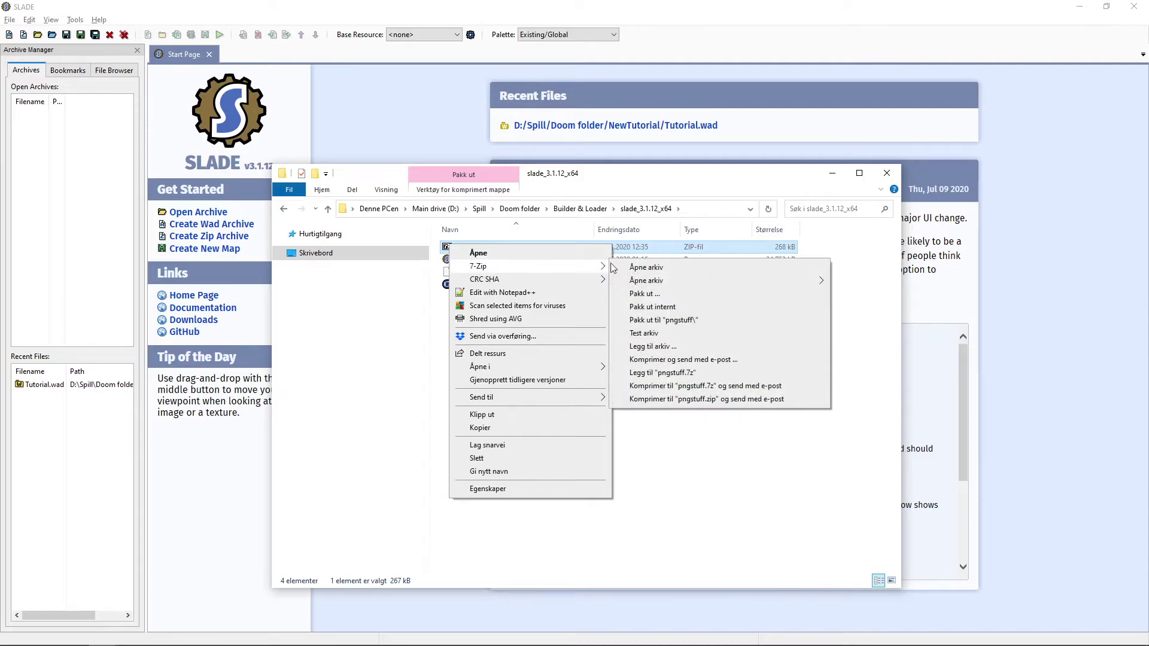
pyautogui.click(685, 322)
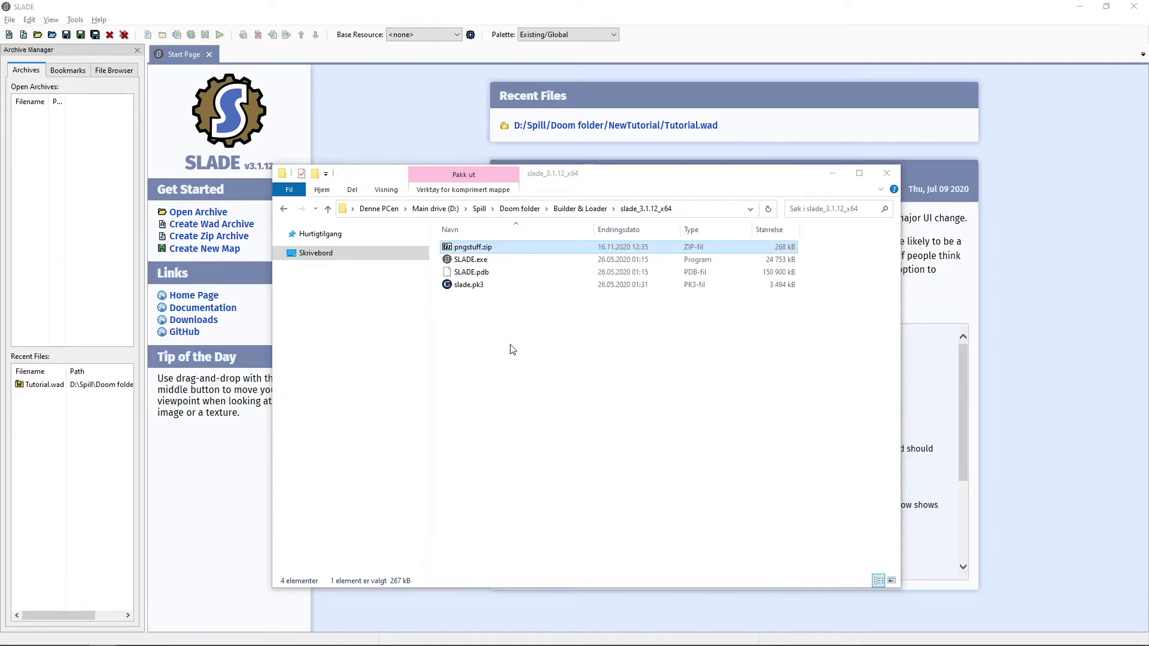
# - Delete the pngstuff.zip archive from the slade_3.1.12_x64 folder and close the folder window
pyautogui.click(476, 339)
pyautogui.click(454, 262)
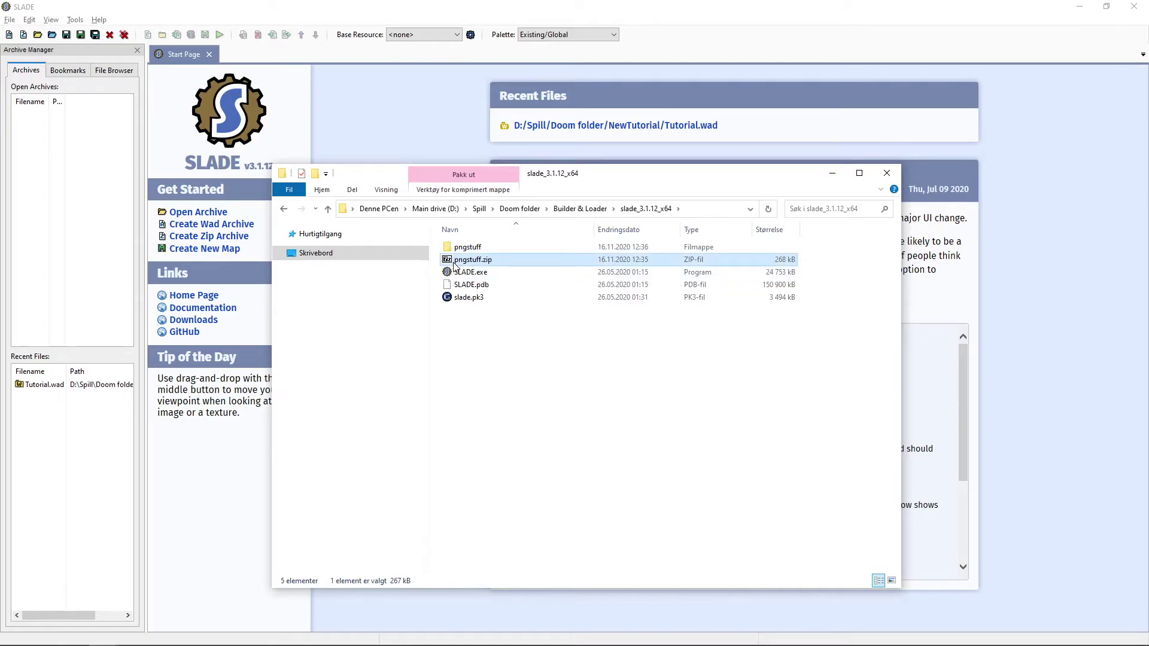
pyautogui.press('Delete')
pyautogui.press('Return')
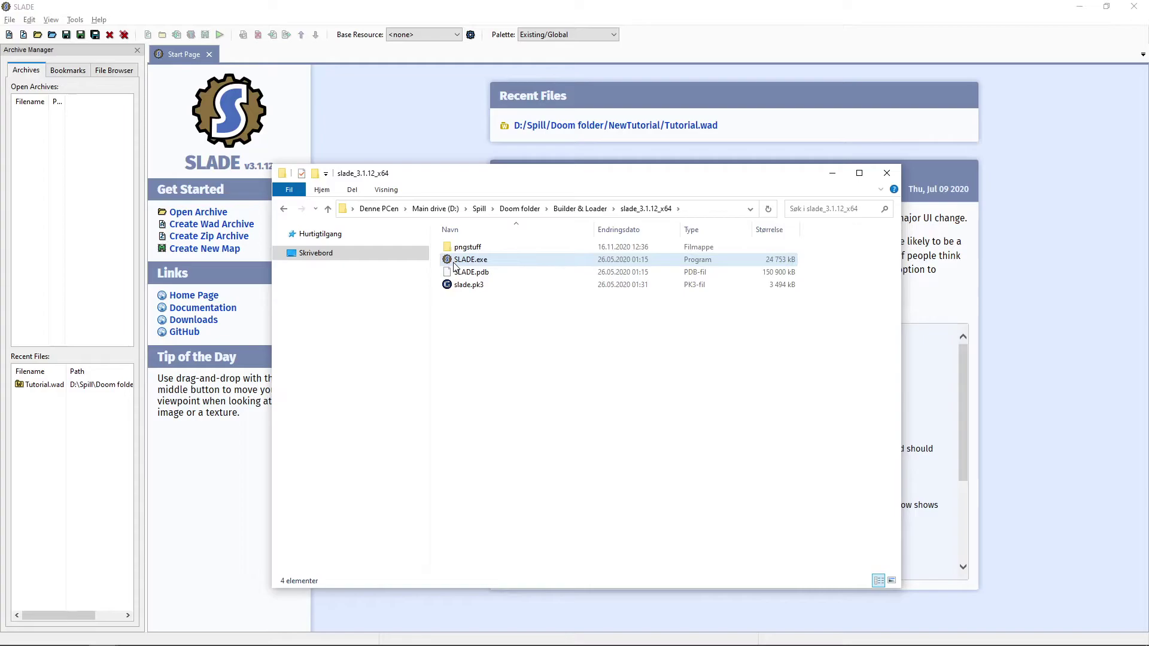
pyautogui.click(887, 174)
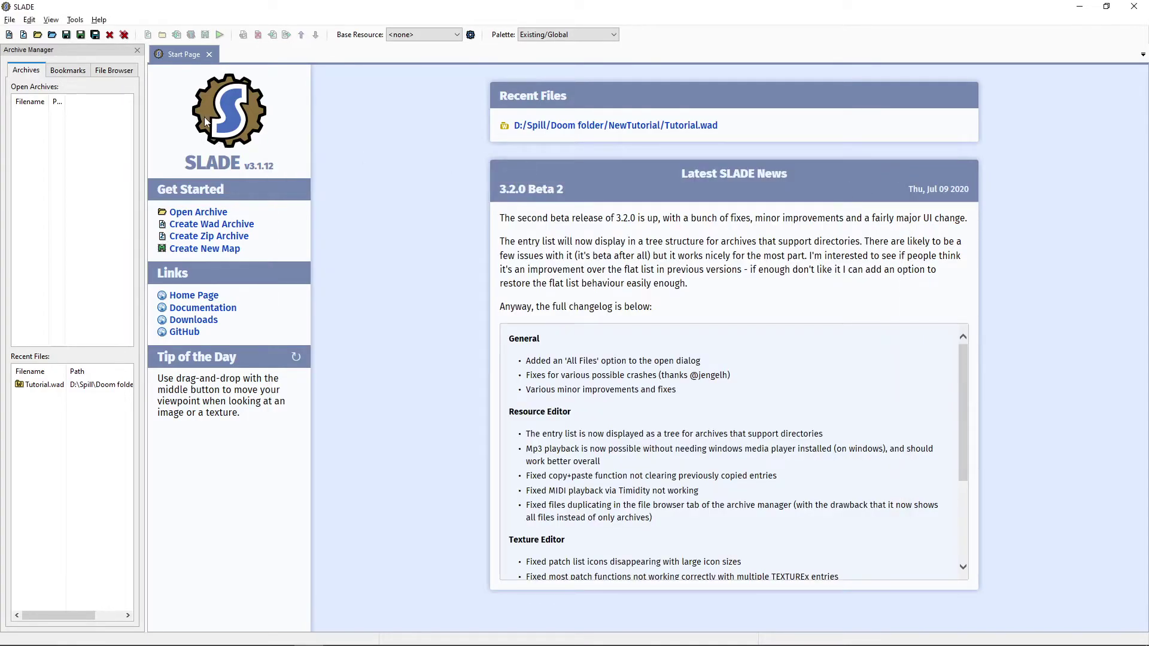
# - Open the PNG optimization tools page under Graphics in the SLADE preferences
pyautogui.click(29, 20)
pyautogui.click(54, 77)
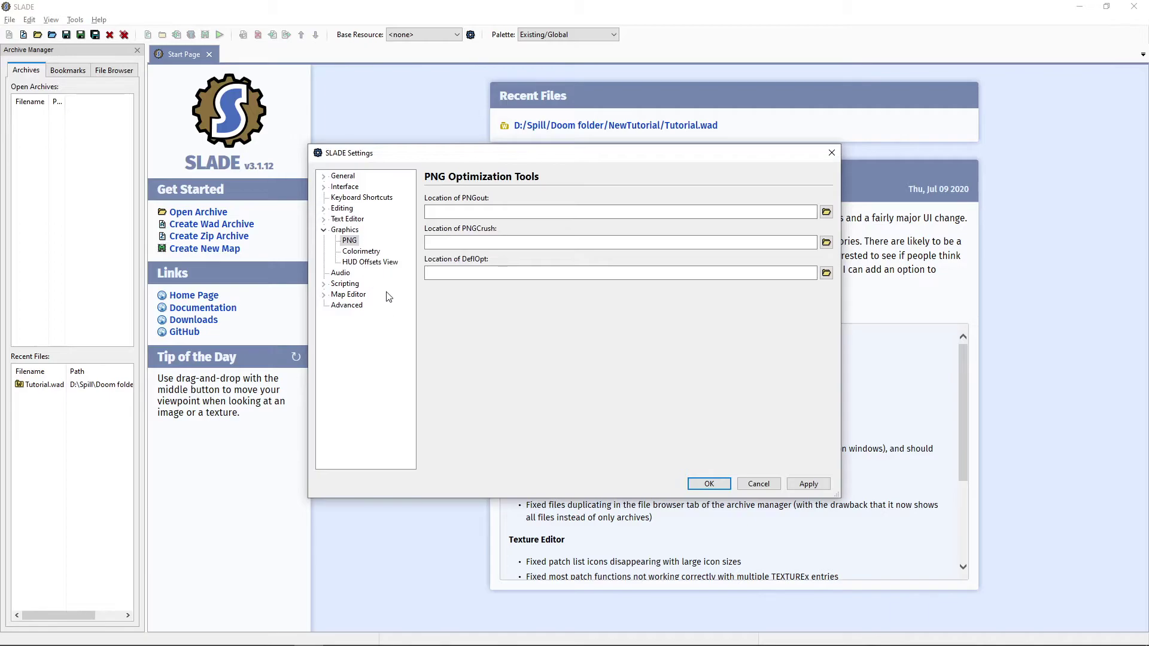
pyautogui.click(324, 231)
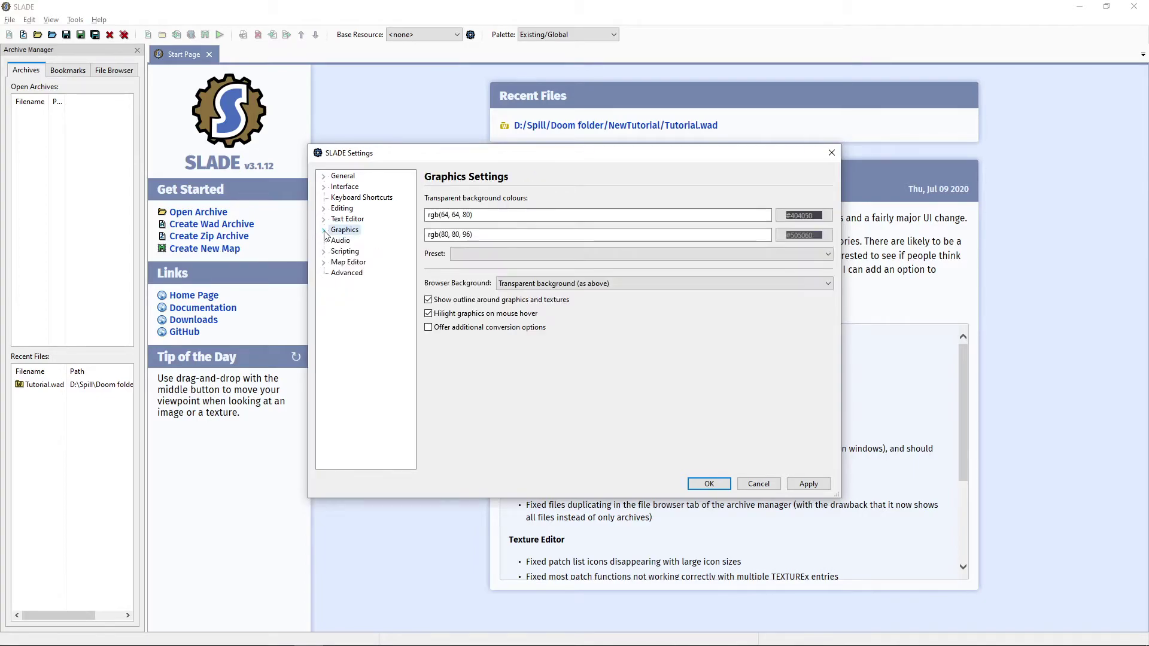
pyautogui.click(324, 231)
pyautogui.click(324, 231)
pyautogui.click(324, 231)
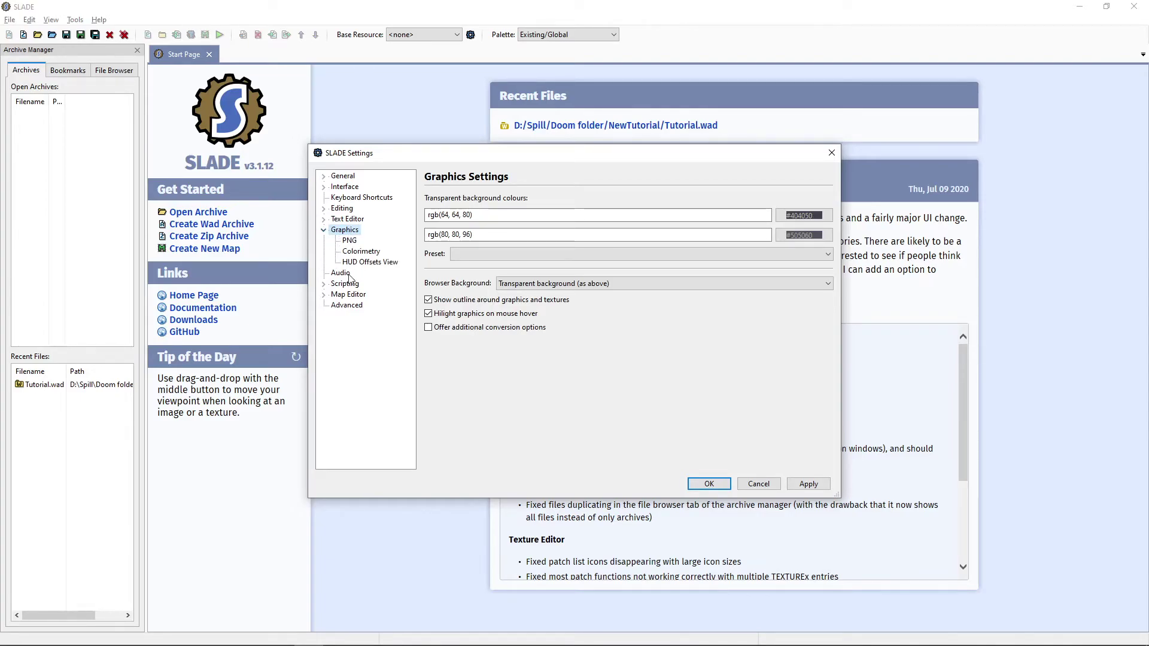
pyautogui.click(354, 241)
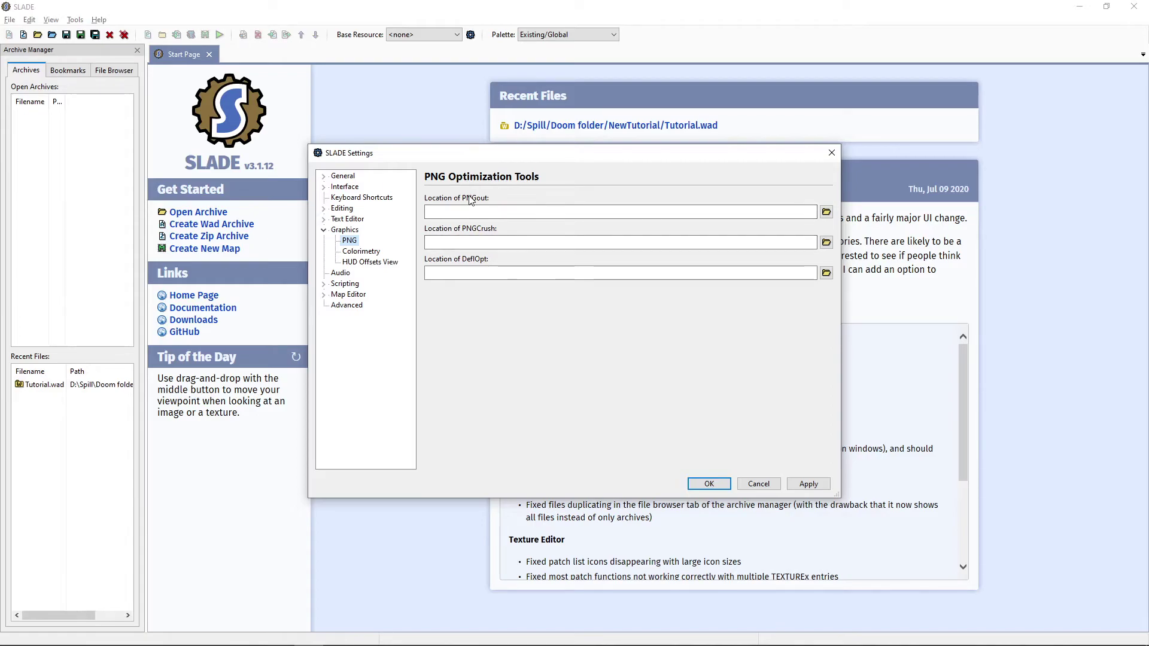
# - Set the PNGout location to pngout.exe in Doom folder\Builder & Loader\slade_3.1.12_x64\pngstuff
pyautogui.click(827, 213)
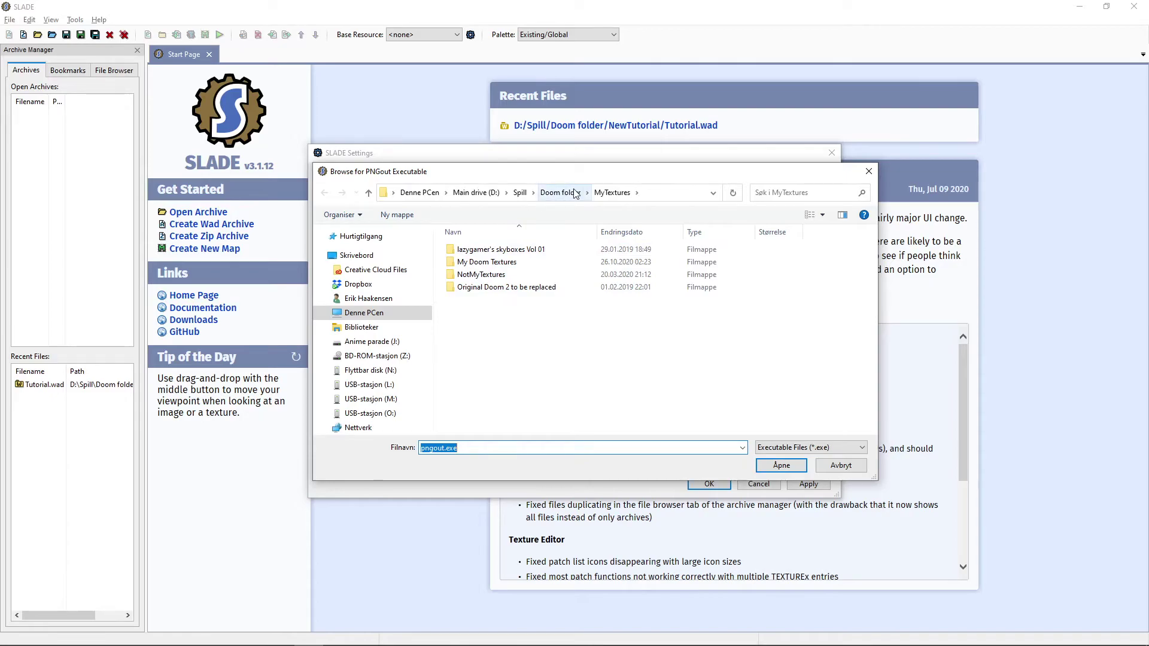
pyautogui.click(554, 198)
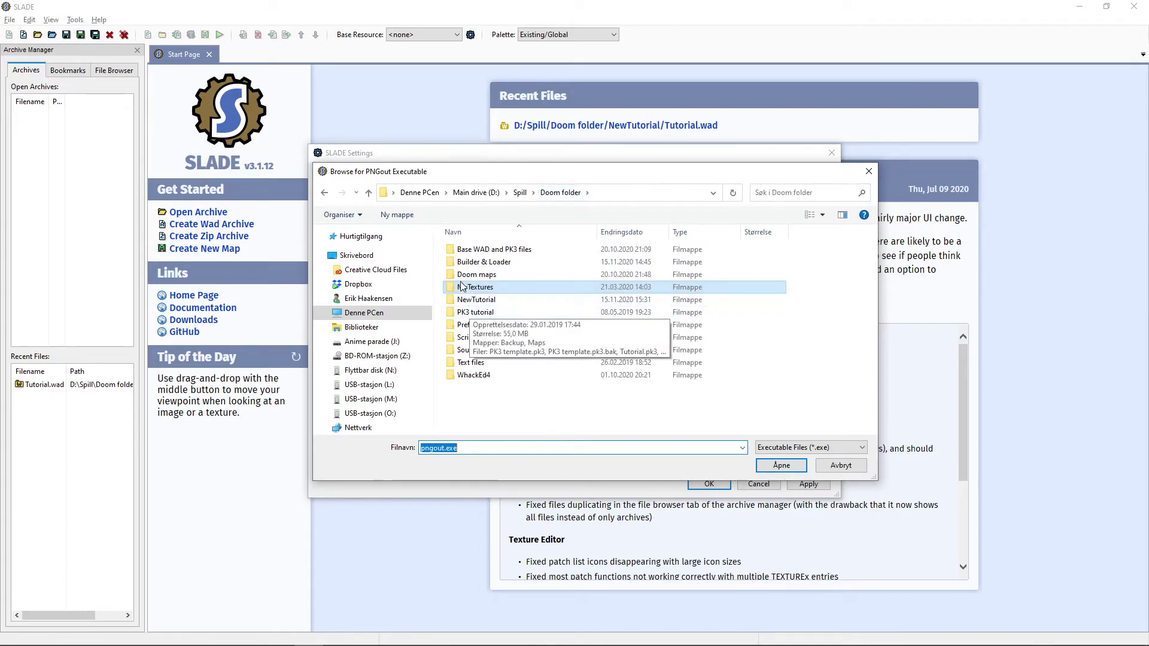
pyautogui.doubleClick(456, 263)
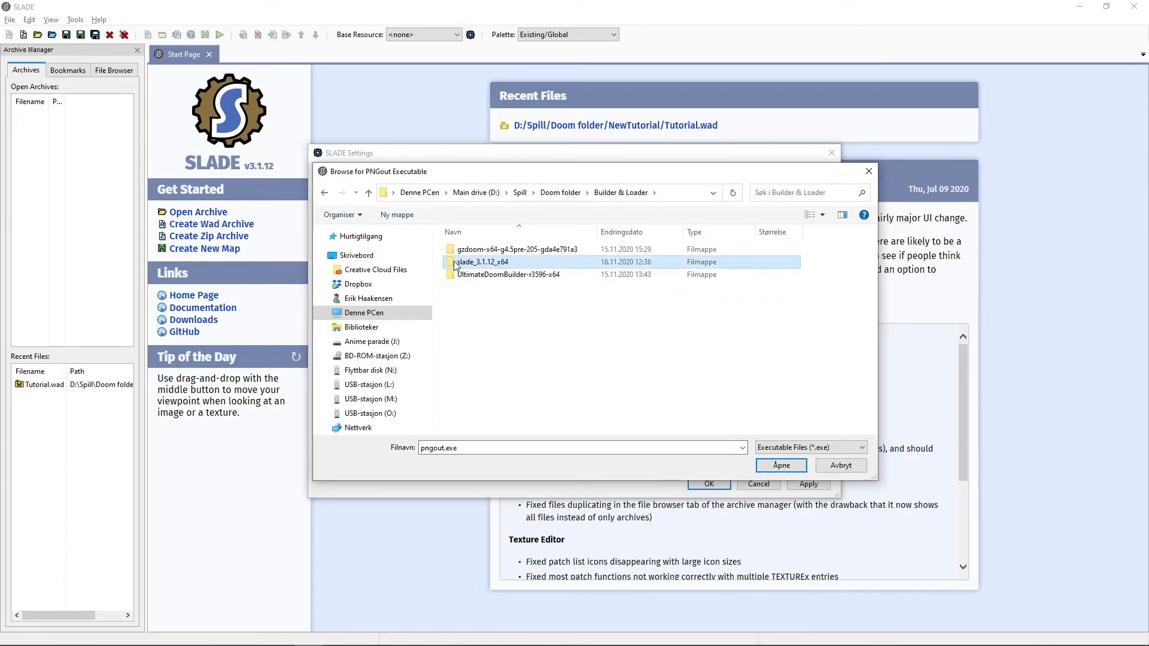
pyautogui.doubleClick(455, 264)
pyautogui.doubleClick(457, 251)
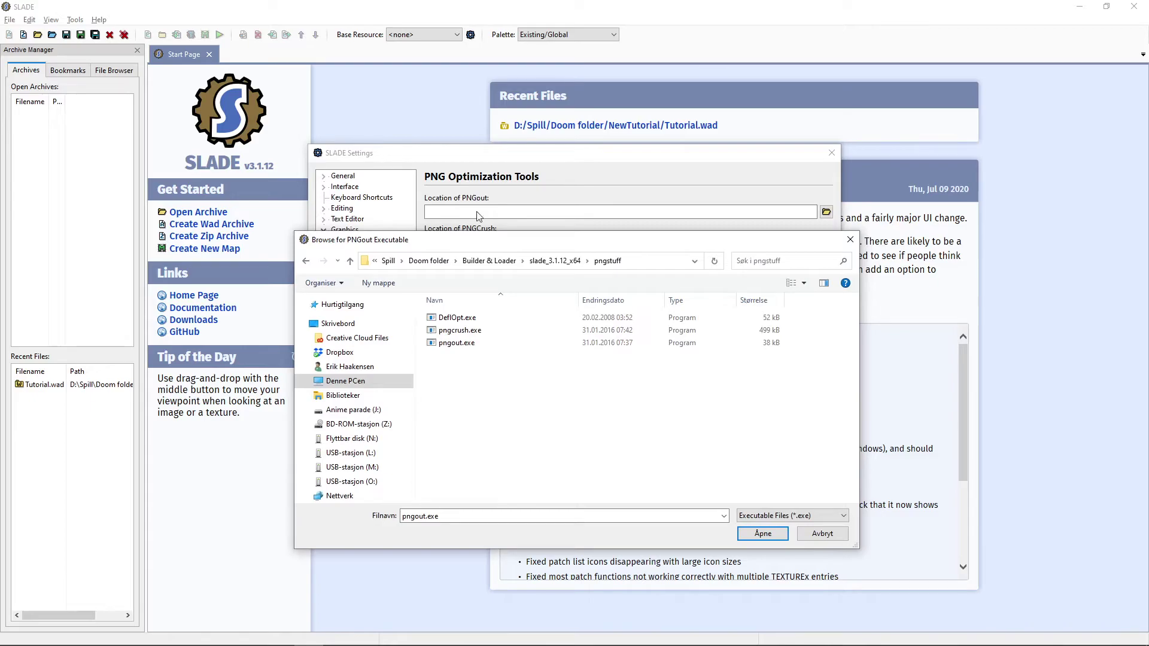
pyautogui.click(450, 345)
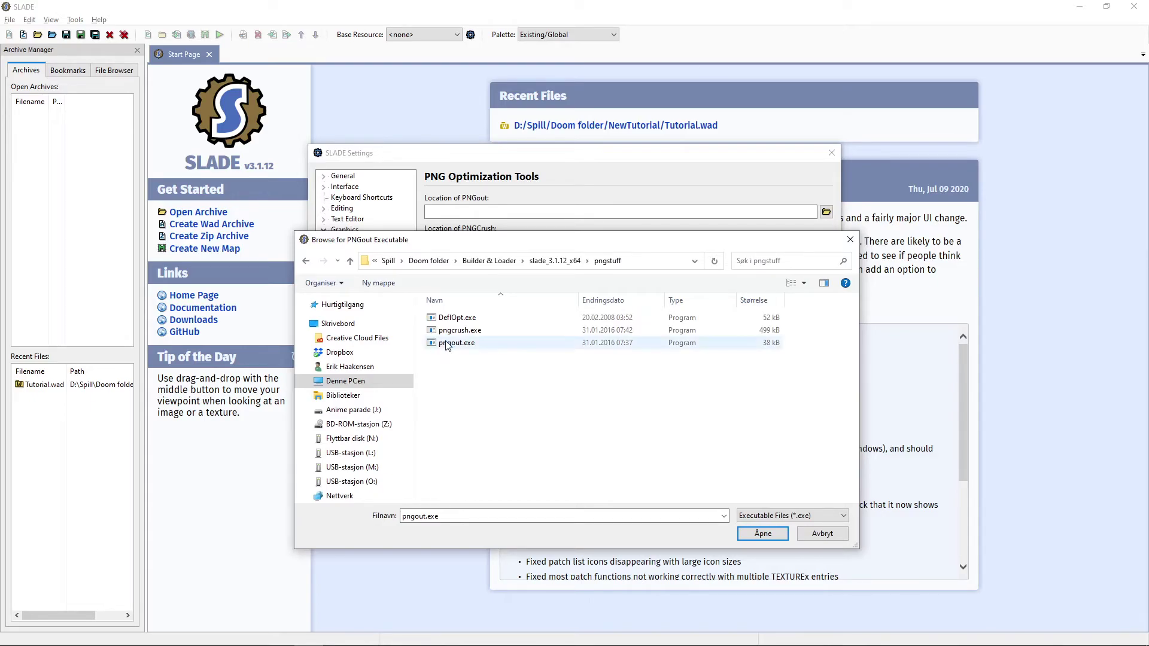
pyautogui.click(767, 535)
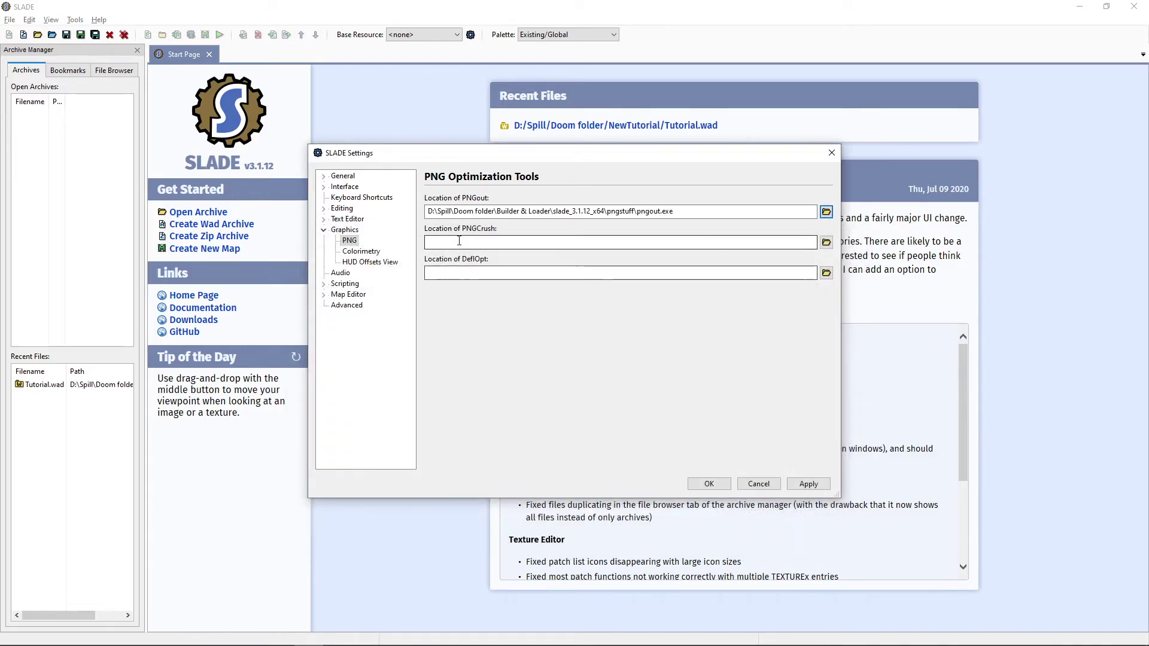
# - Set the PNGCrush location to pngcrush.exe in the pngstuff folder
pyautogui.click(827, 242)
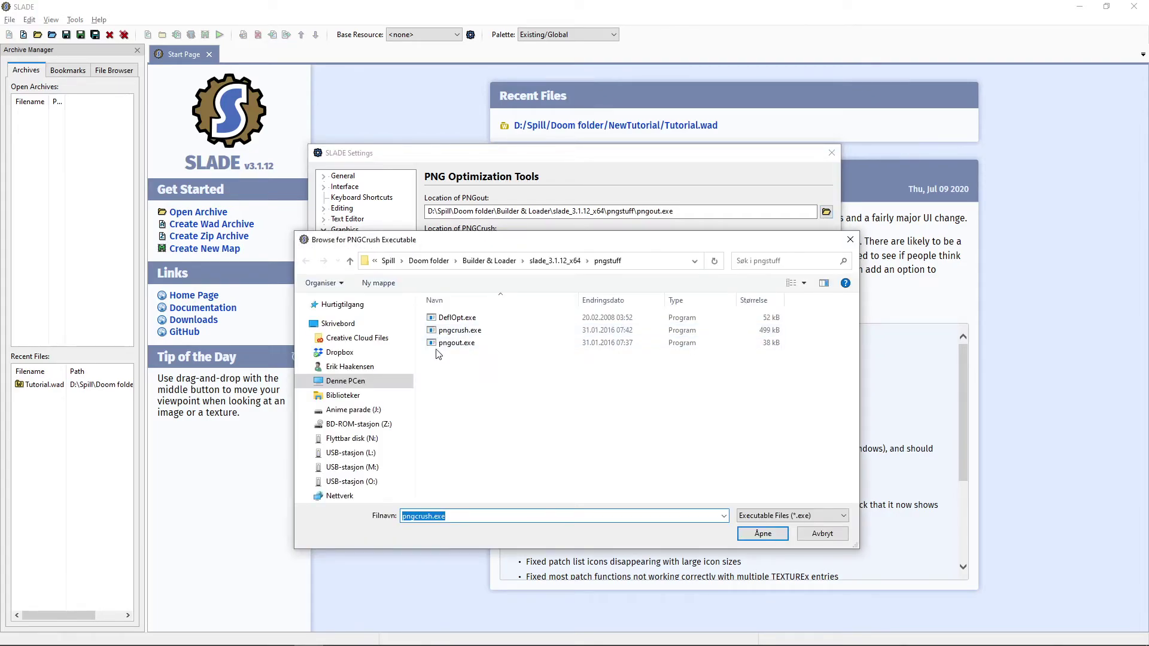
pyautogui.click(455, 330)
pyautogui.click(763, 533)
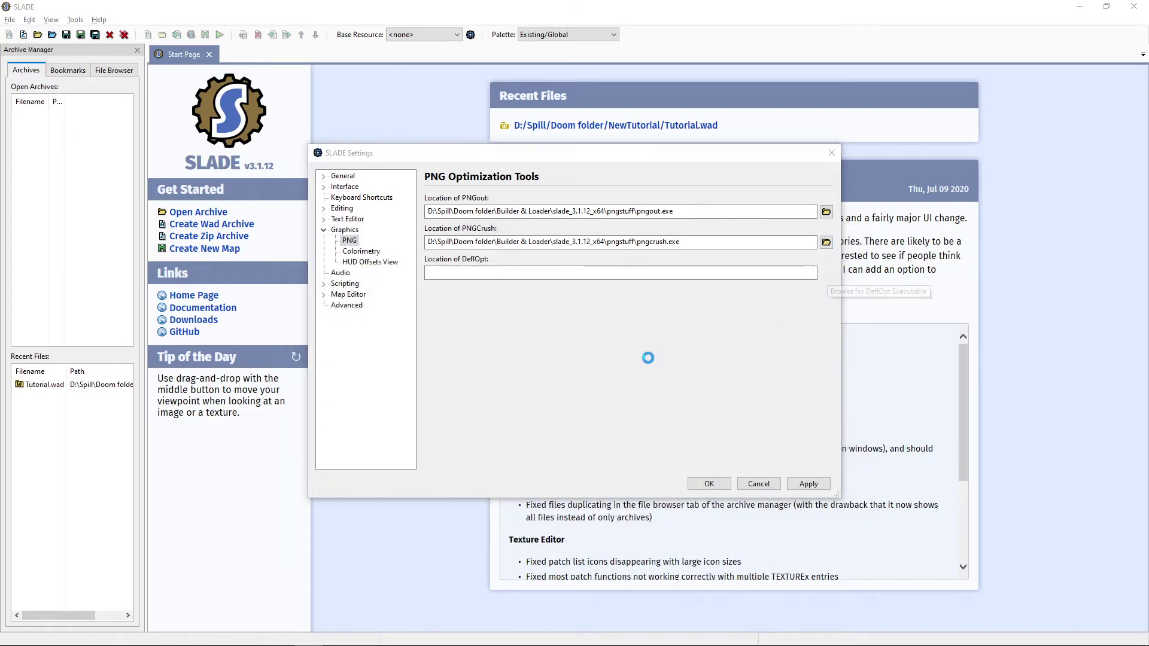
# - Set the DeflOpt location to DeflOpt.exe in the pngstuff folder and accept the settings
pyautogui.click(827, 273)
pyautogui.moveTo(467, 239); pyautogui.dragTo(488, 261)
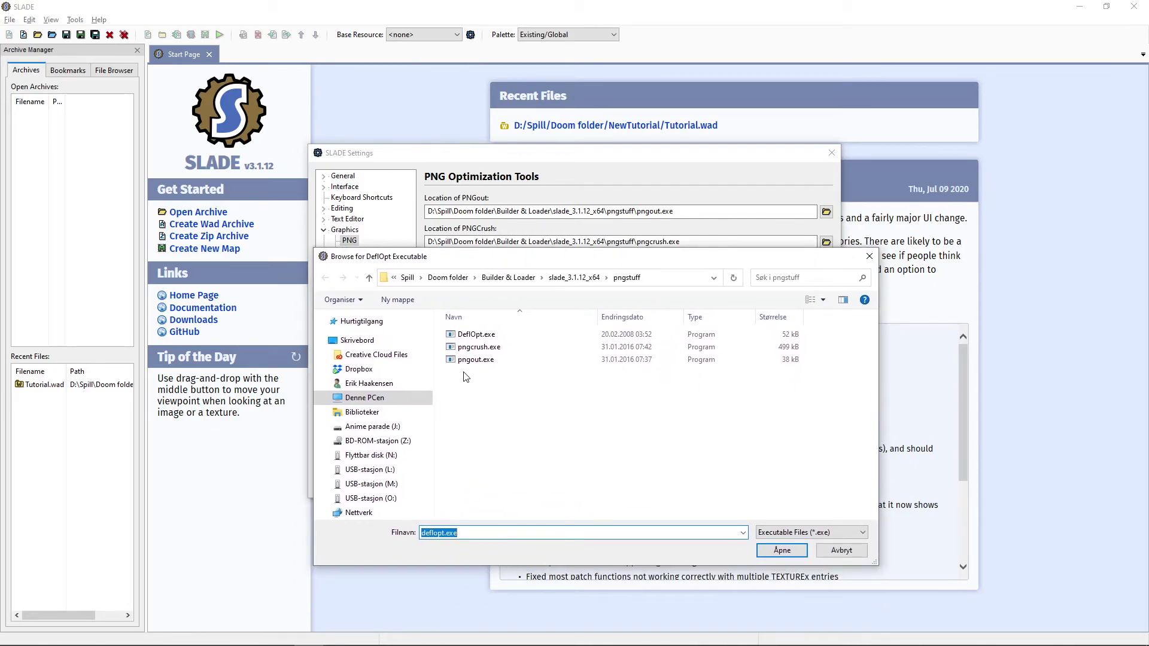
pyautogui.click(472, 335)
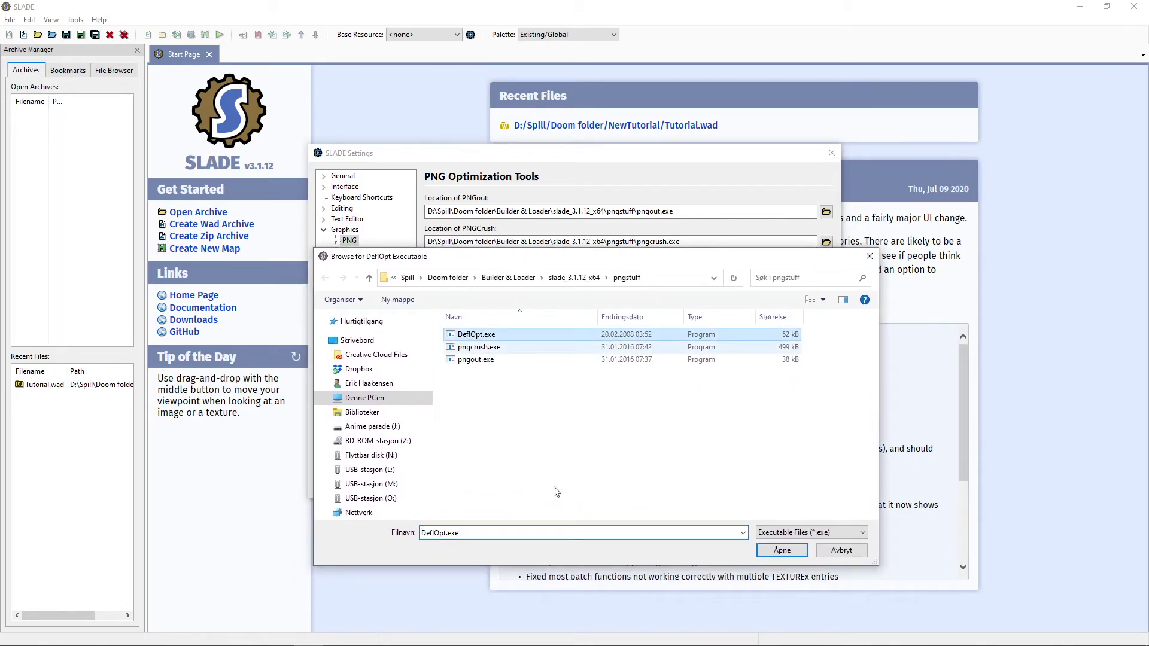
pyautogui.click(781, 551)
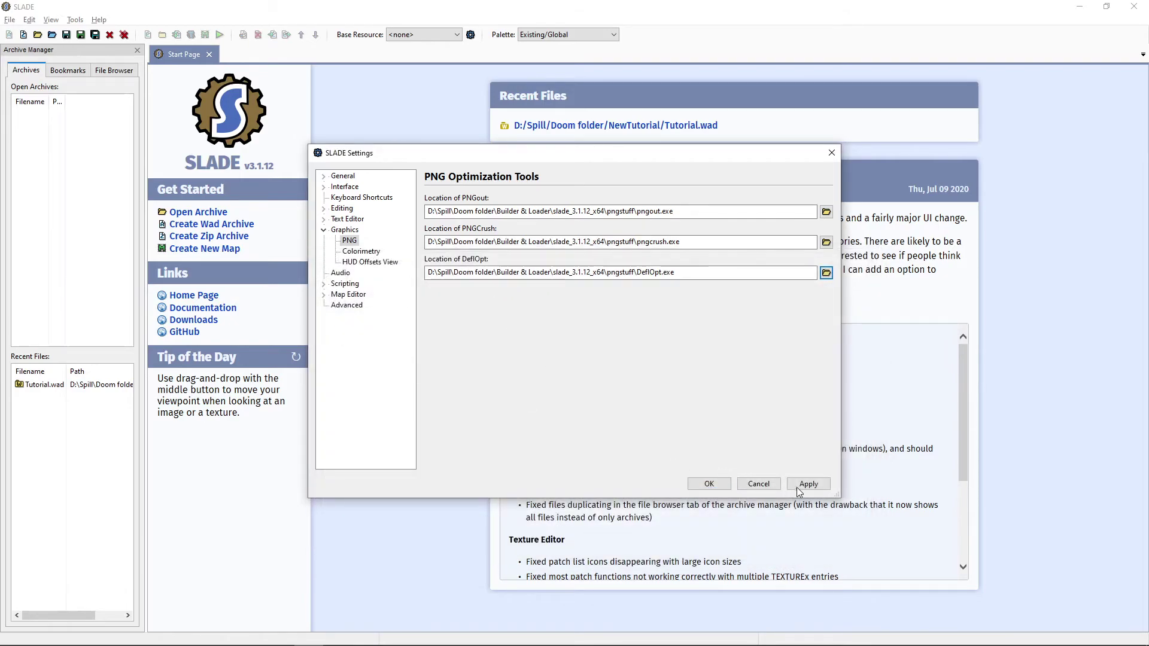
pyautogui.click(708, 484)
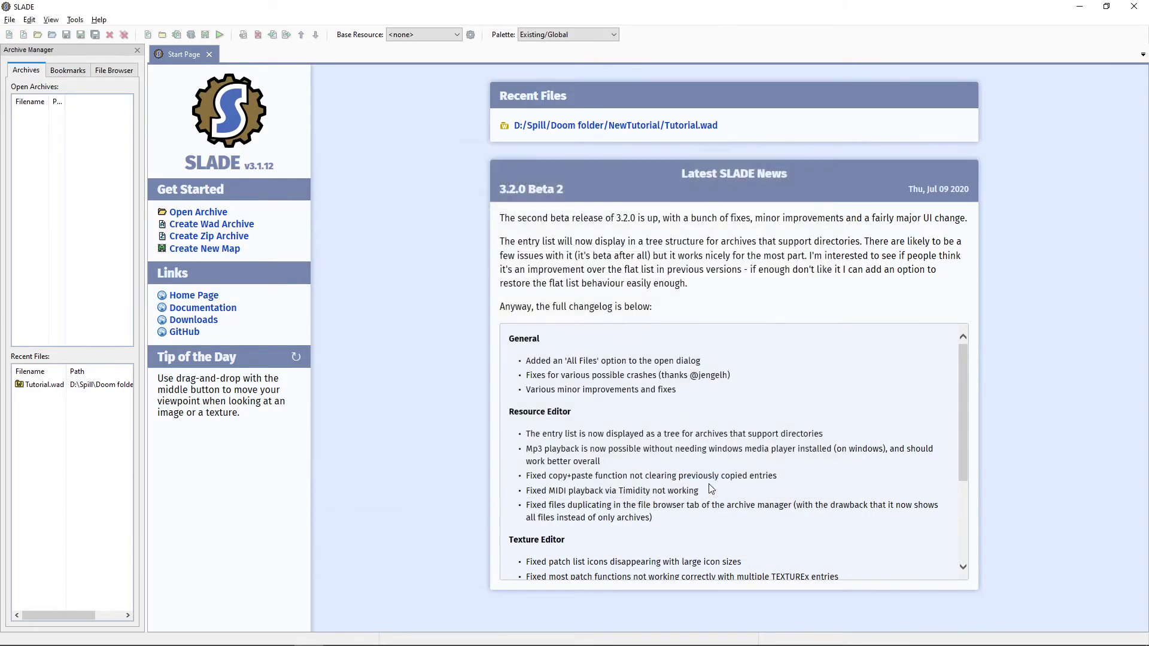